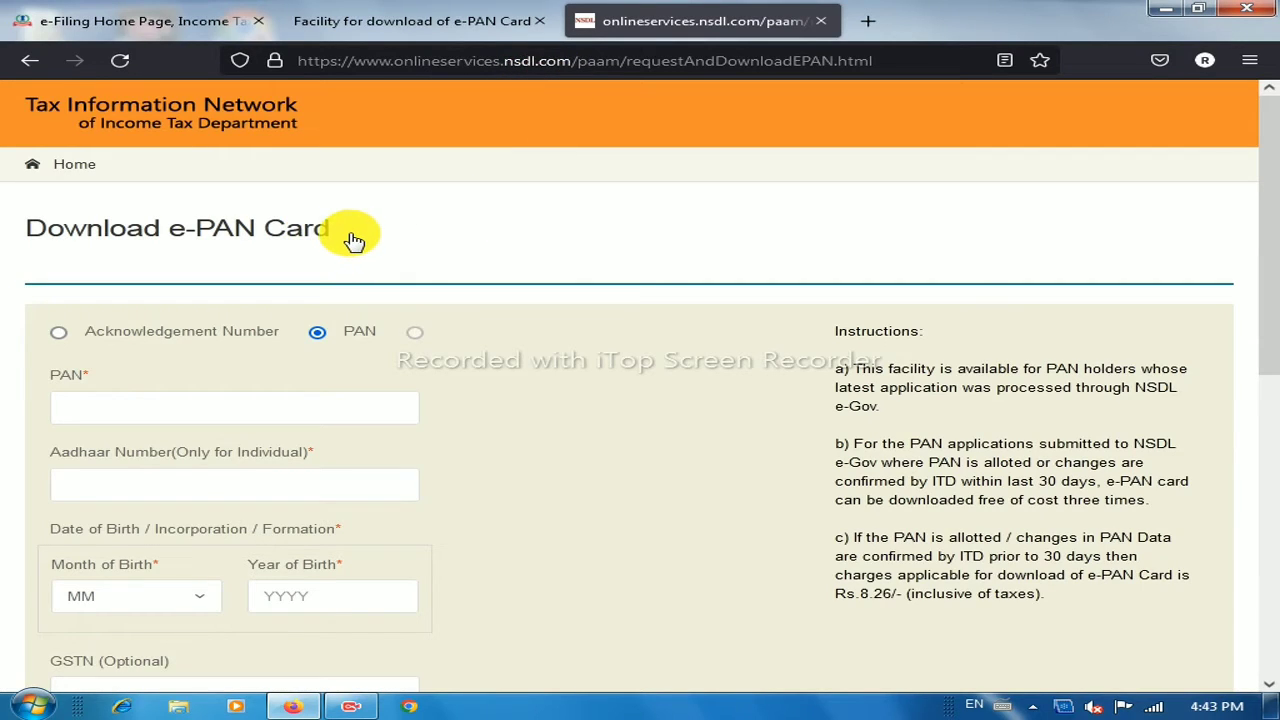
- Compare the e-PAN download pages of UTIITSL, the income tax e-filing portal and NSDL, ending on the NSDL form
left_click(392, 21)
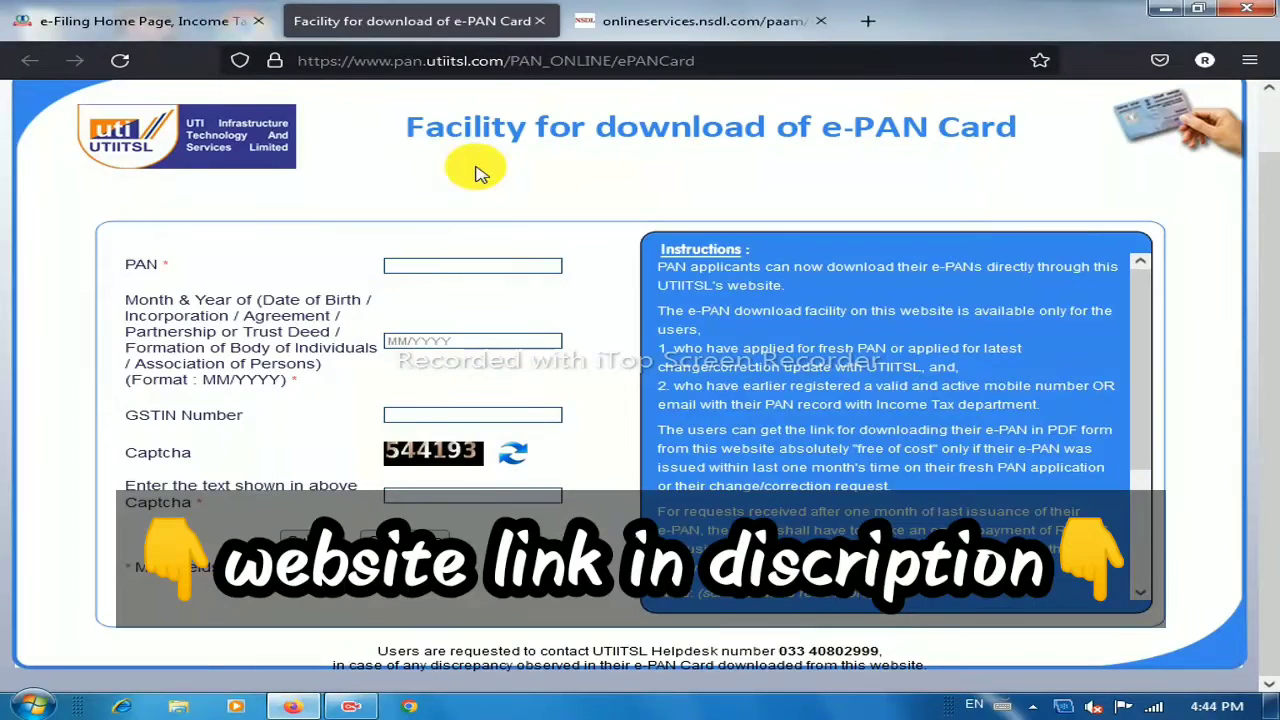
left_click(160, 20)
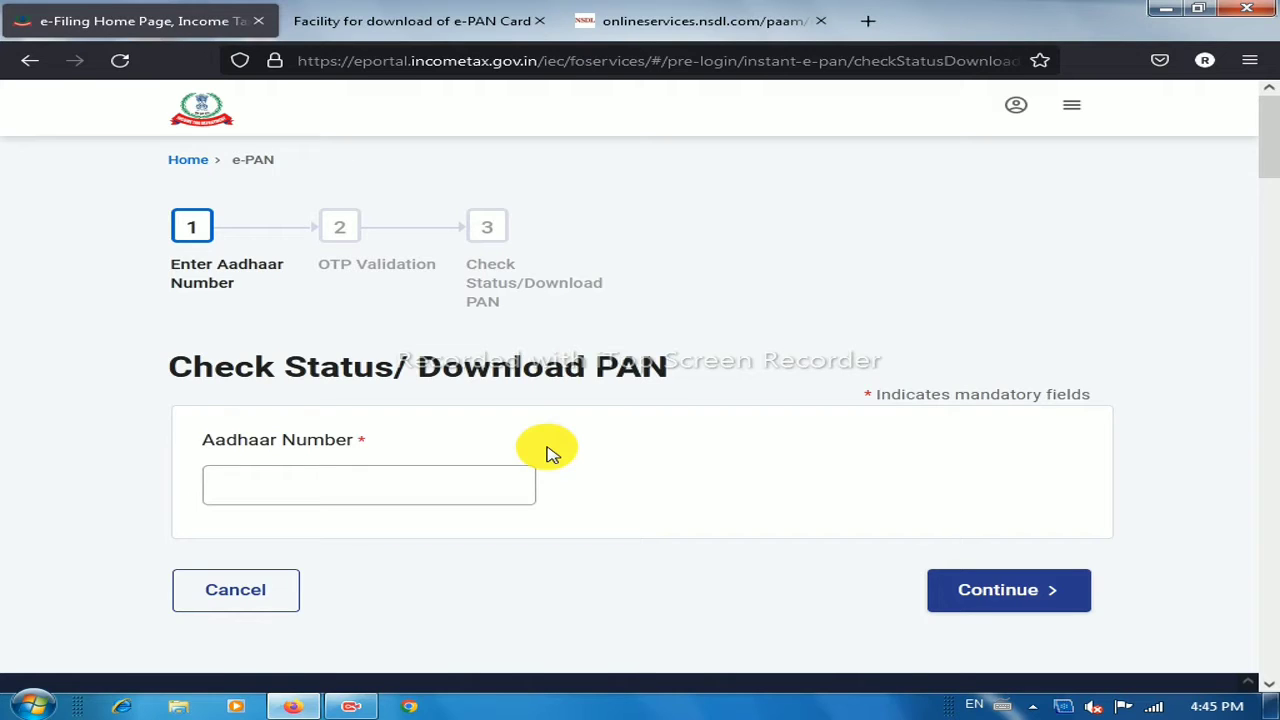
left_click(362, 20)
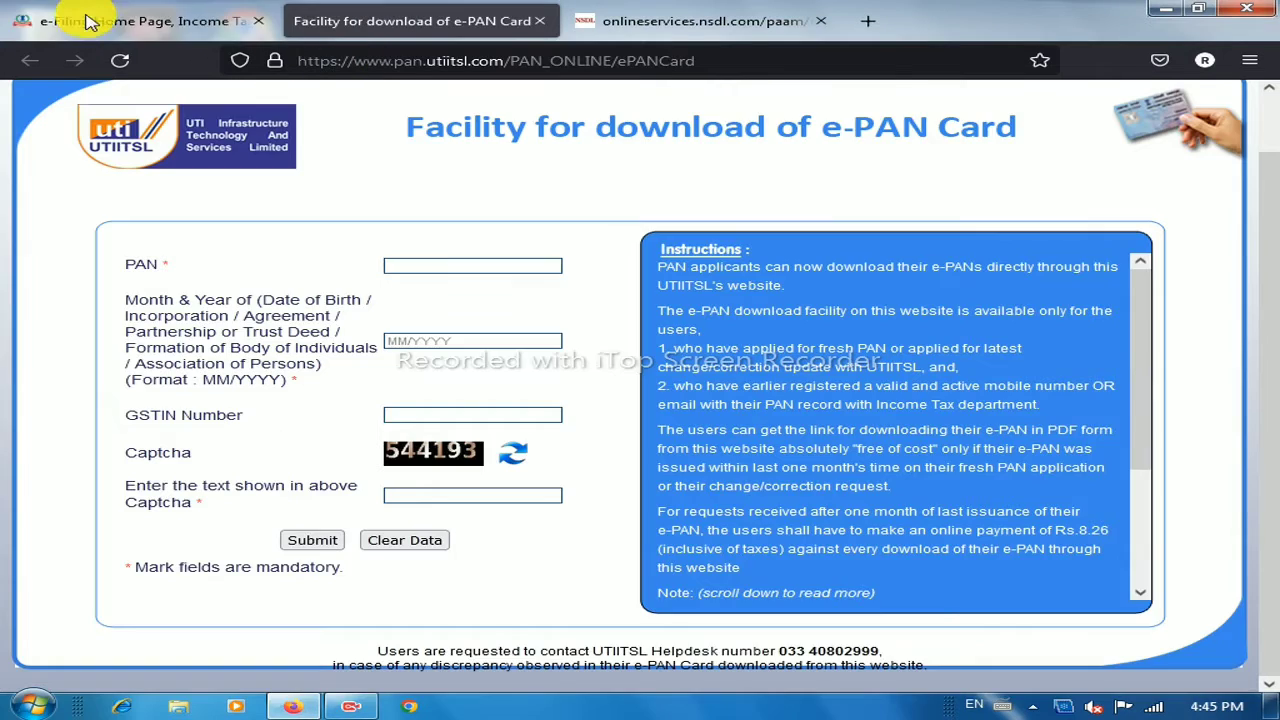
left_click(82, 20)
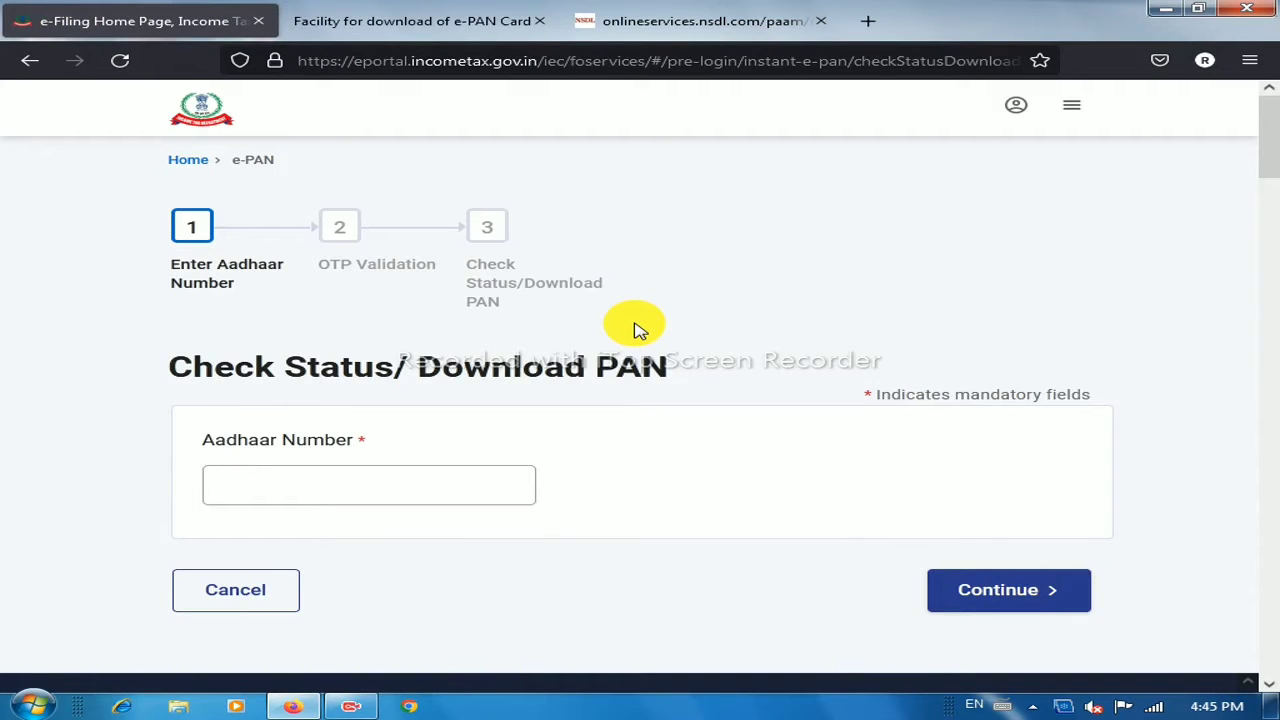
left_click(712, 20)
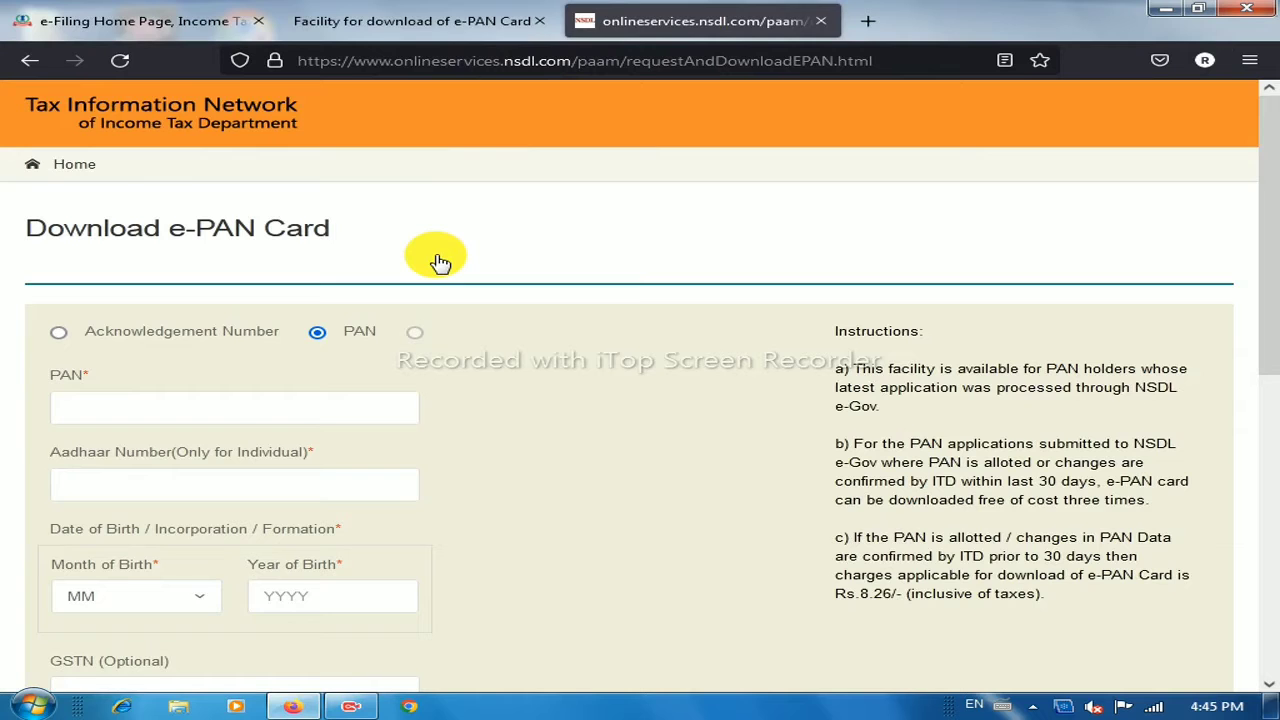
scroll(433, 258, "down", 2)
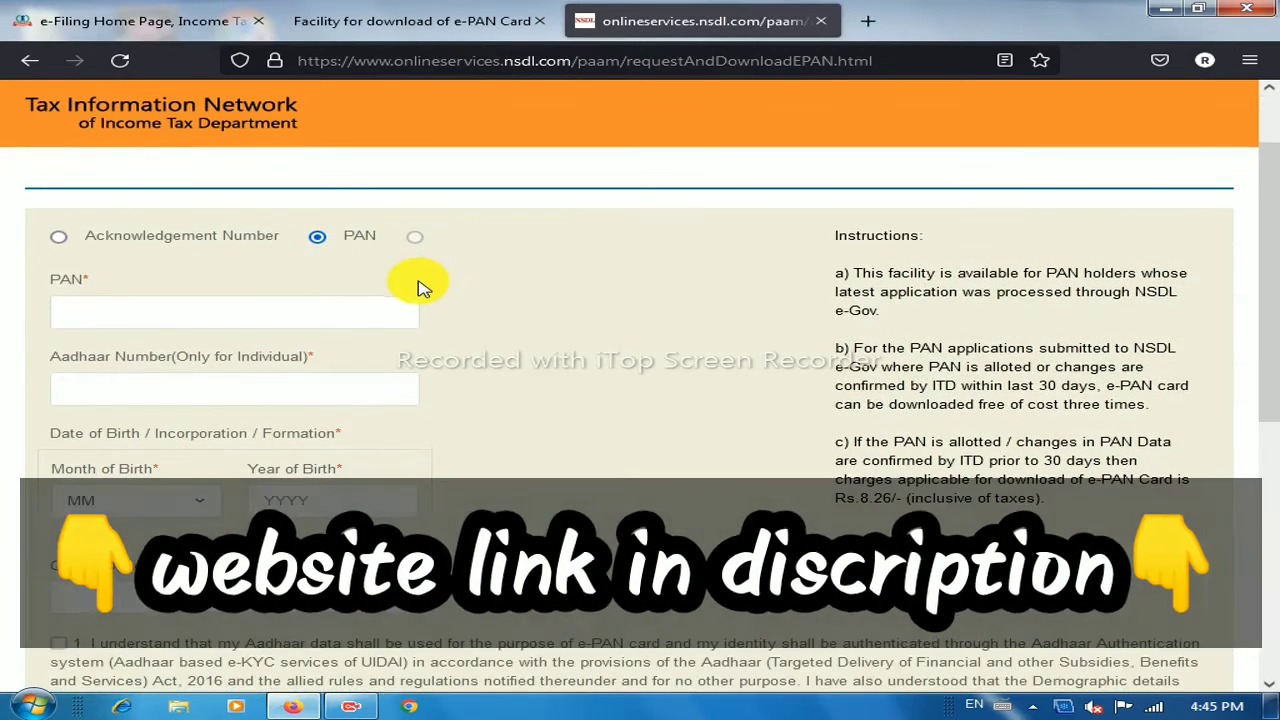
scroll(422, 280, "up", 2)
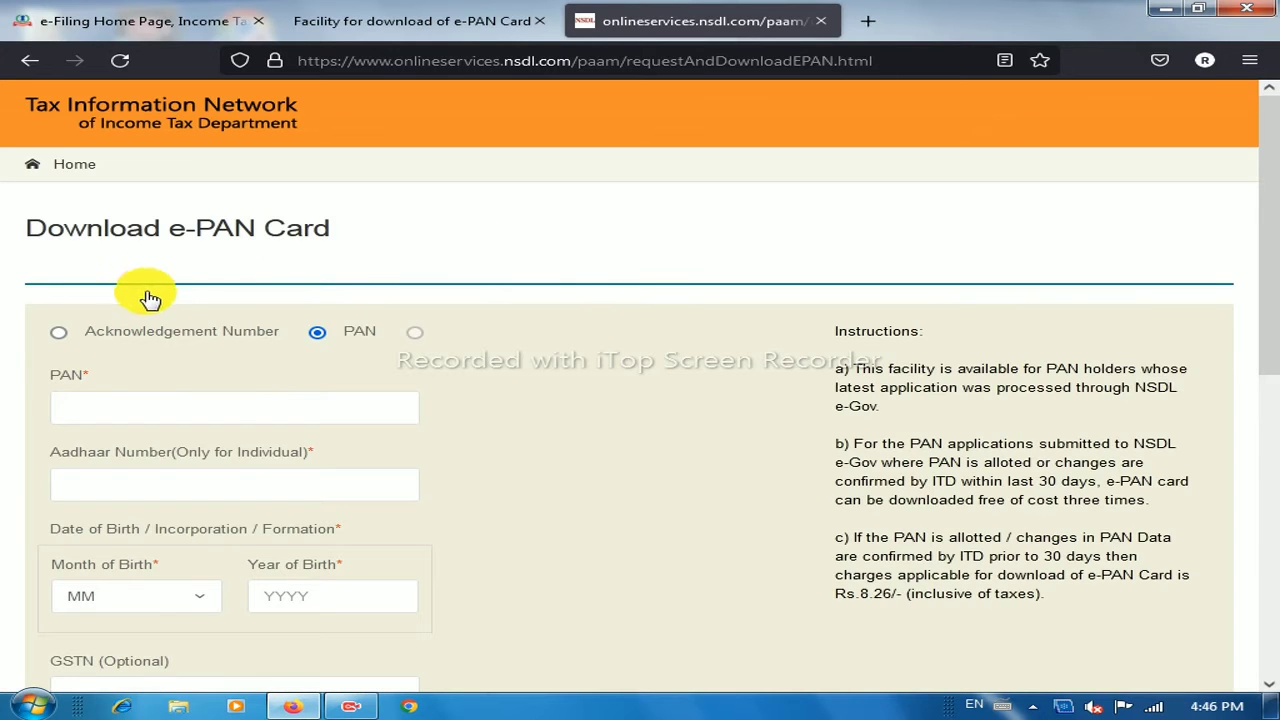
scroll(86, 377, "down", 1)
scroll(91, 345, "up", 1)
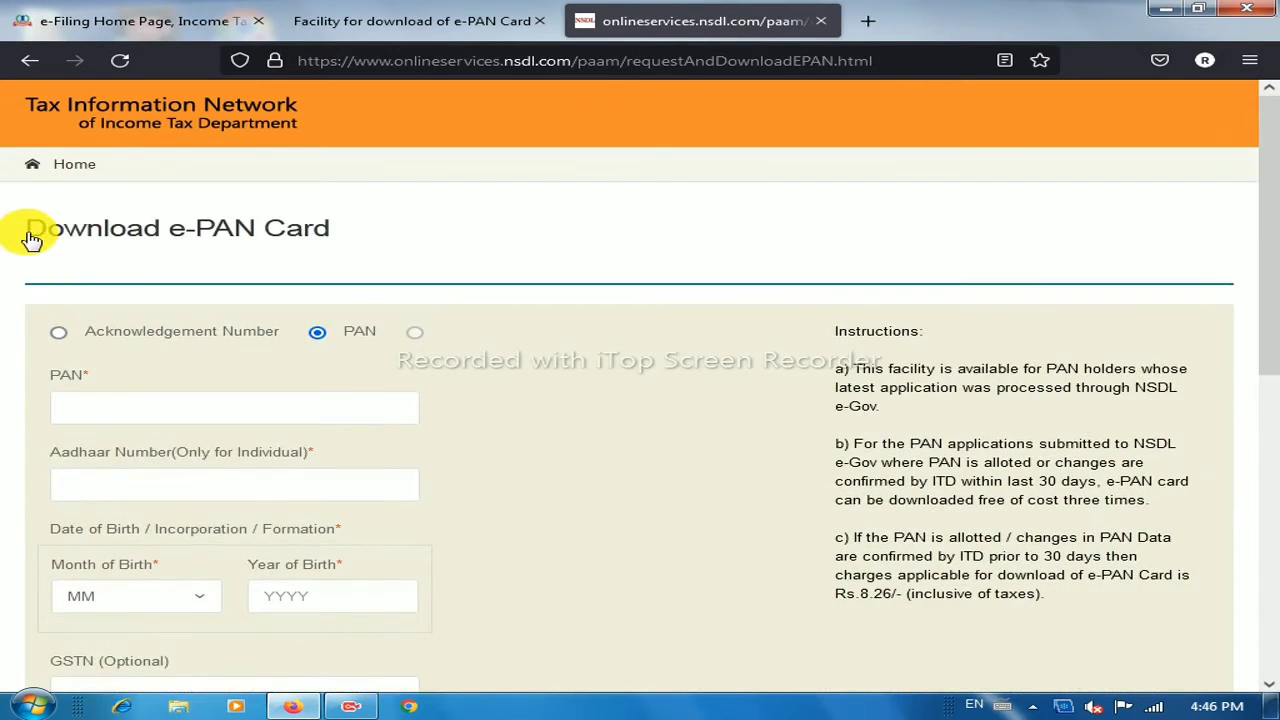
- Select PAN as the identification option and fill in the PAN, Aadhaar number, and month and year of birth
triple_click(214, 232)
left_click(316, 335)
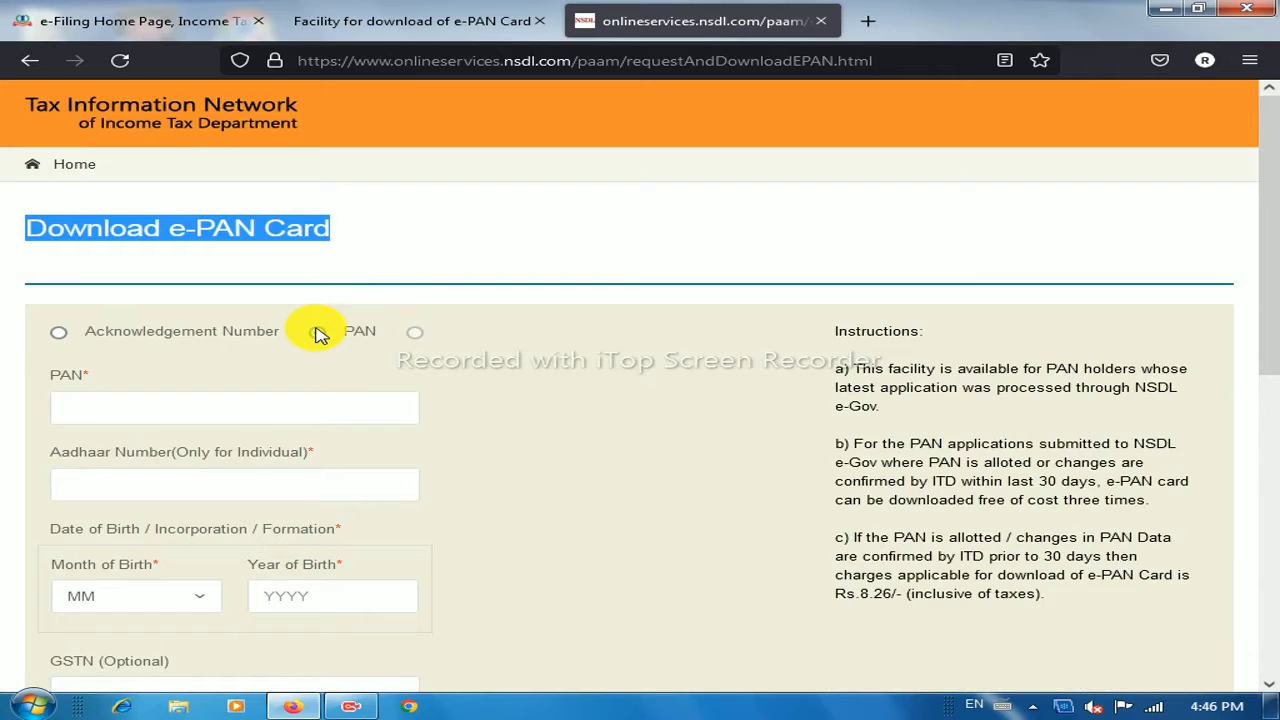
left_click(124, 403)
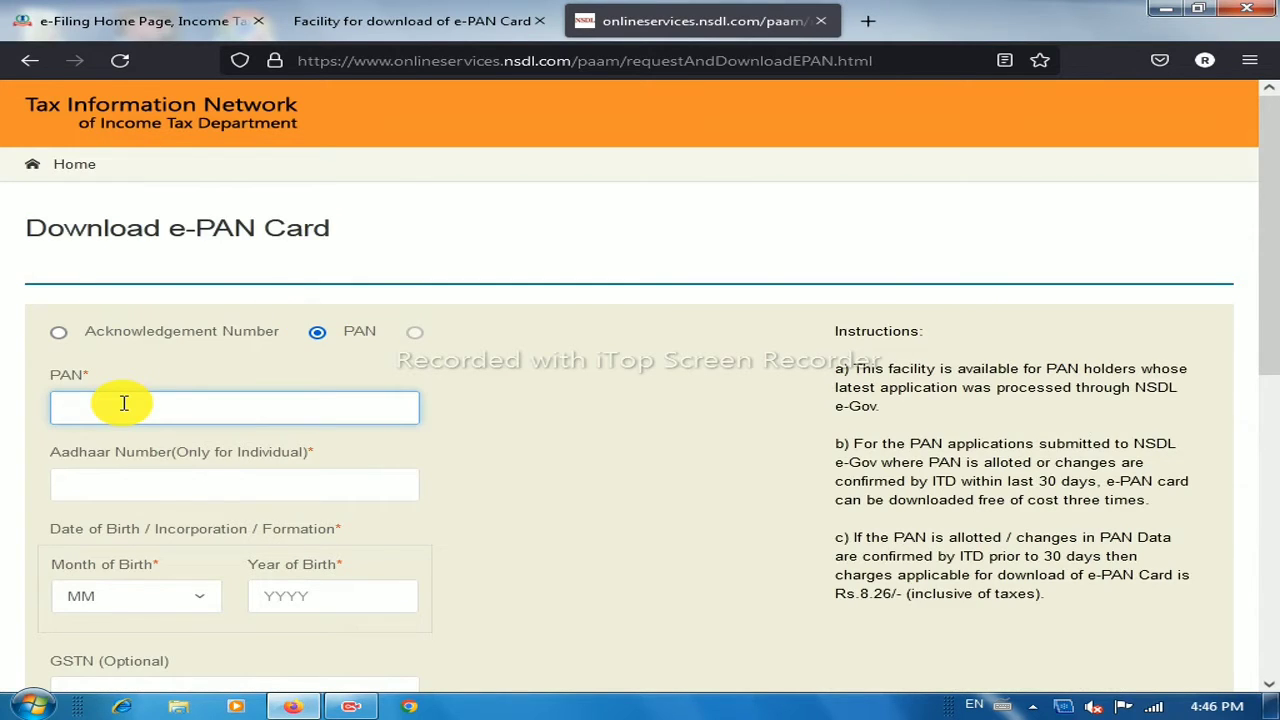
left_click(150, 487)
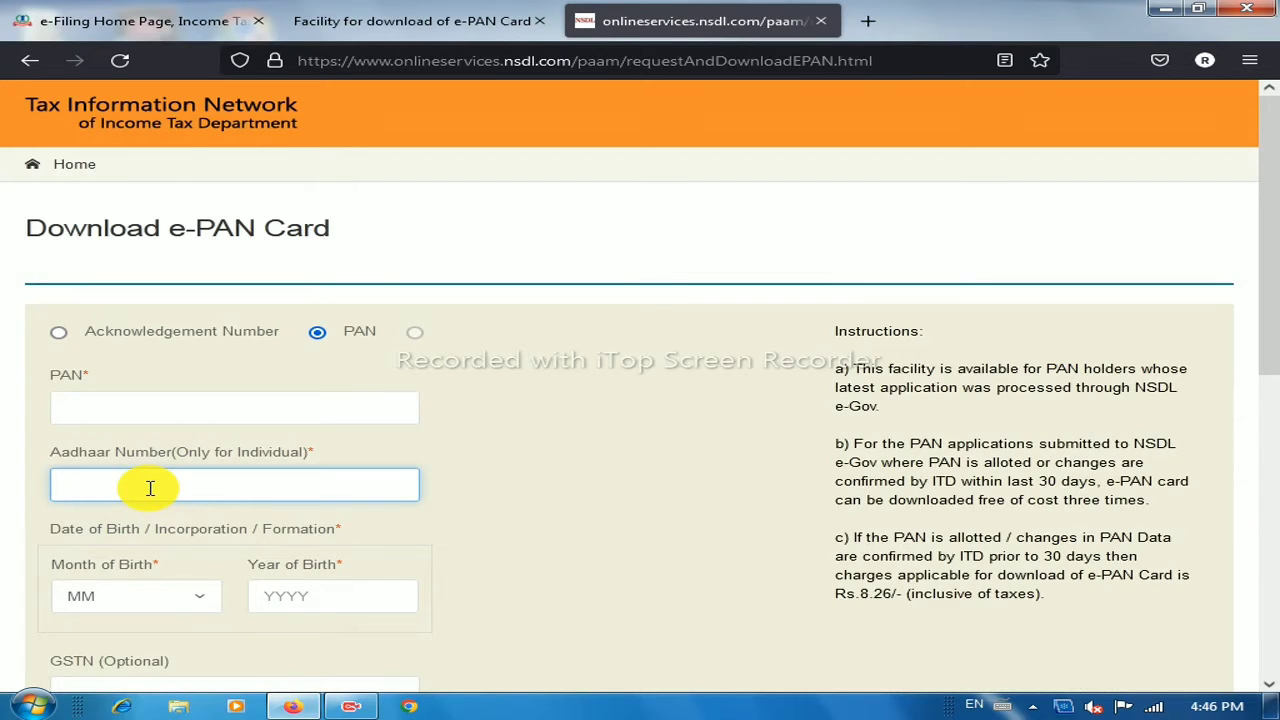
left_click_drag(47, 530, 193, 533)
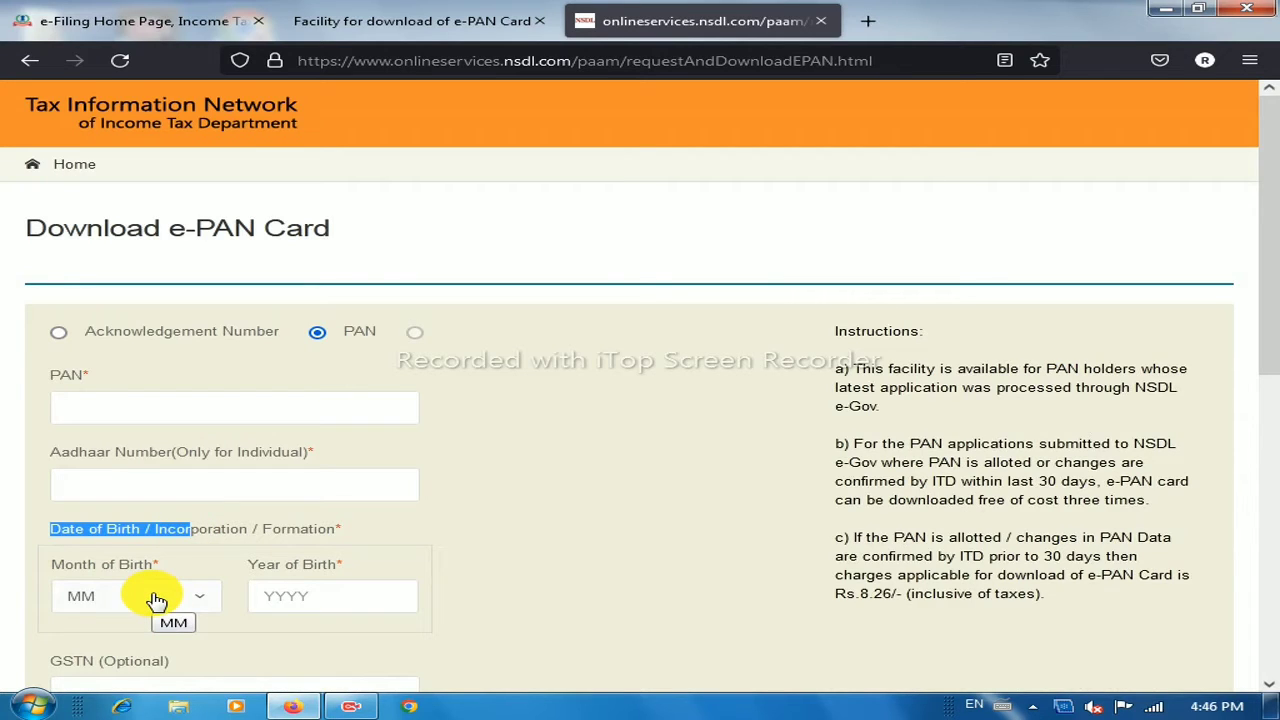
scroll(157, 600, "down", 4)
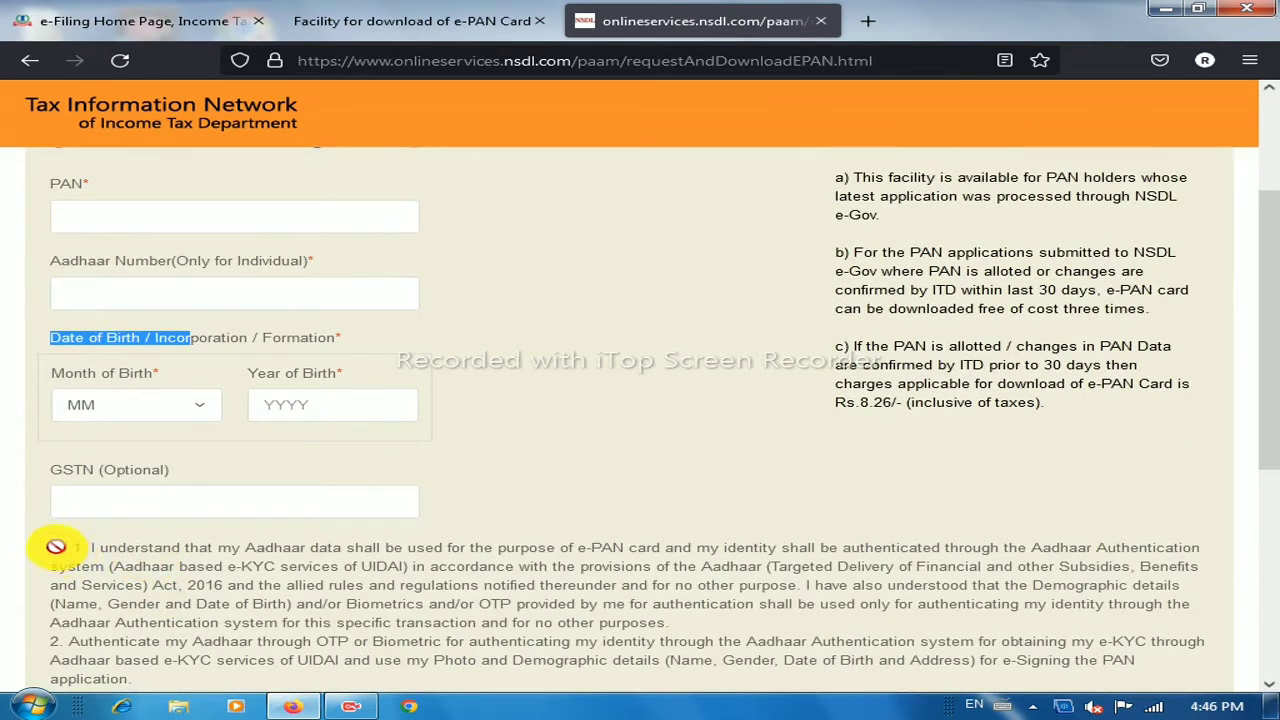
- Accept the Aadhaar consent declaration, fill in the captcha and submit the e-PAN request form
left_click(58, 549)
scroll(100, 584, "down", 5)
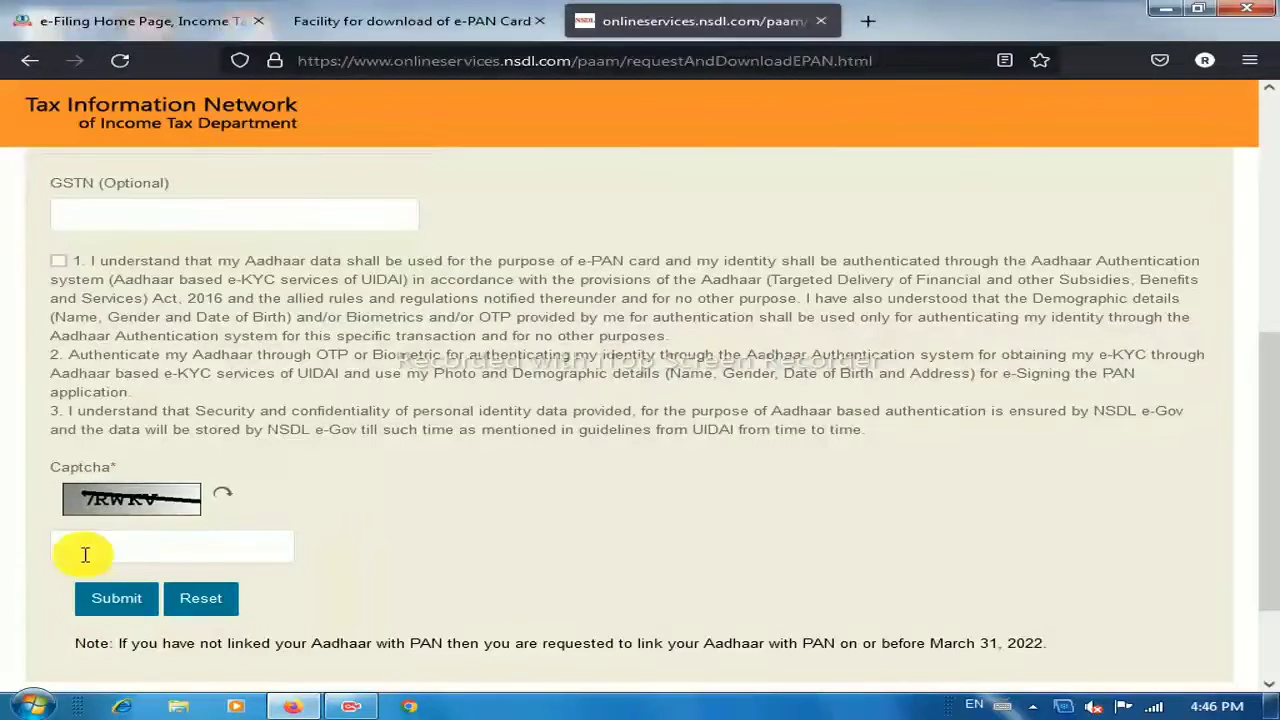
left_click(114, 540)
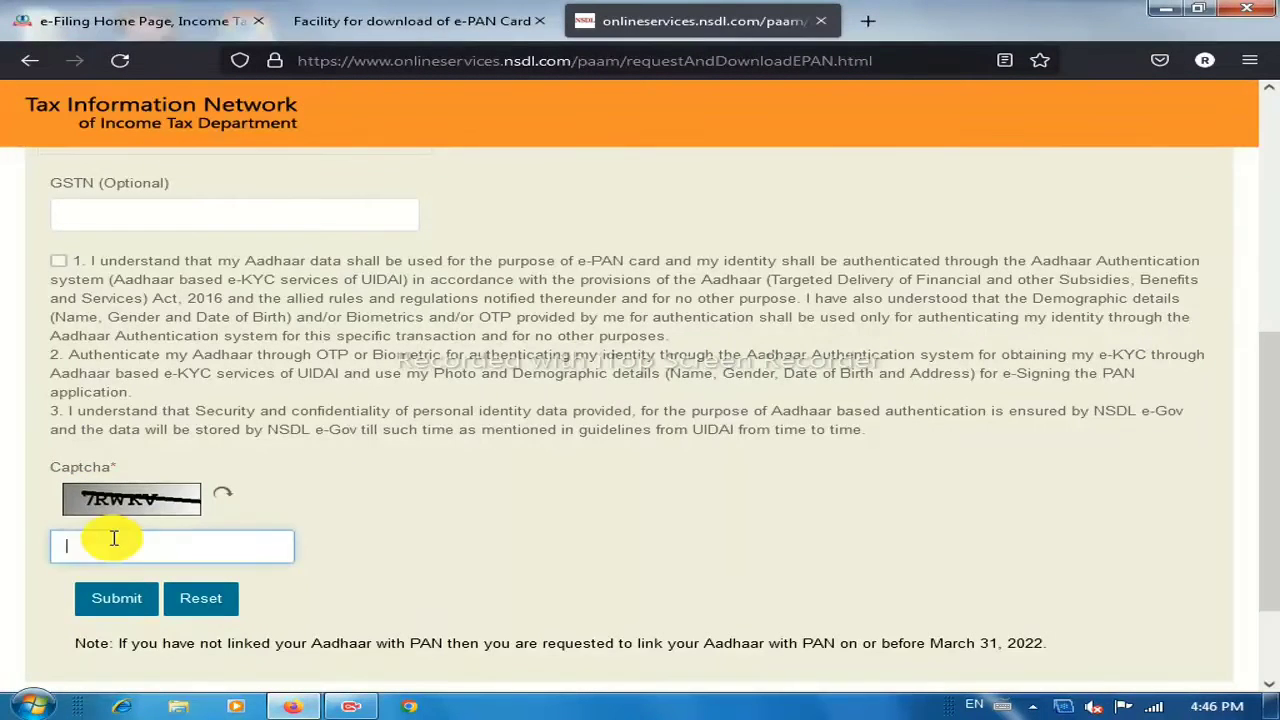
left_click(115, 600)
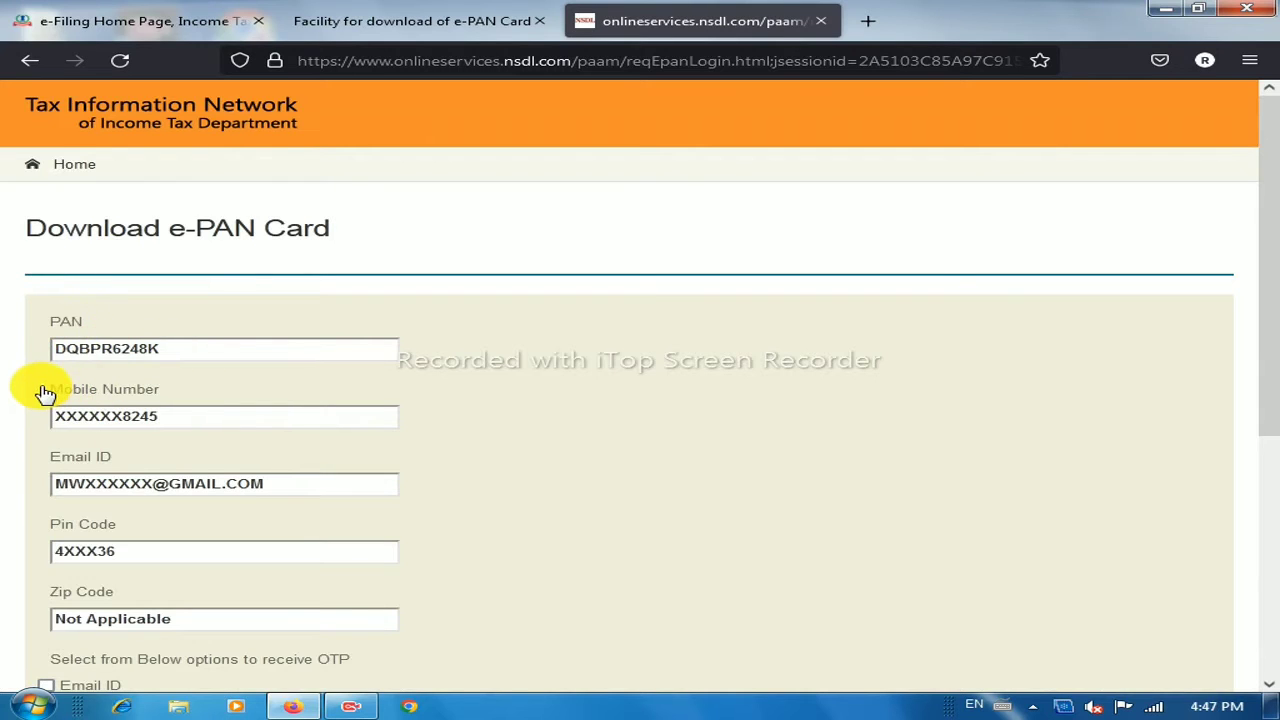
- Check the registered mobile number, email ID and pin code, and the options for receiving the OTP
left_click_drag(47, 392, 210, 406)
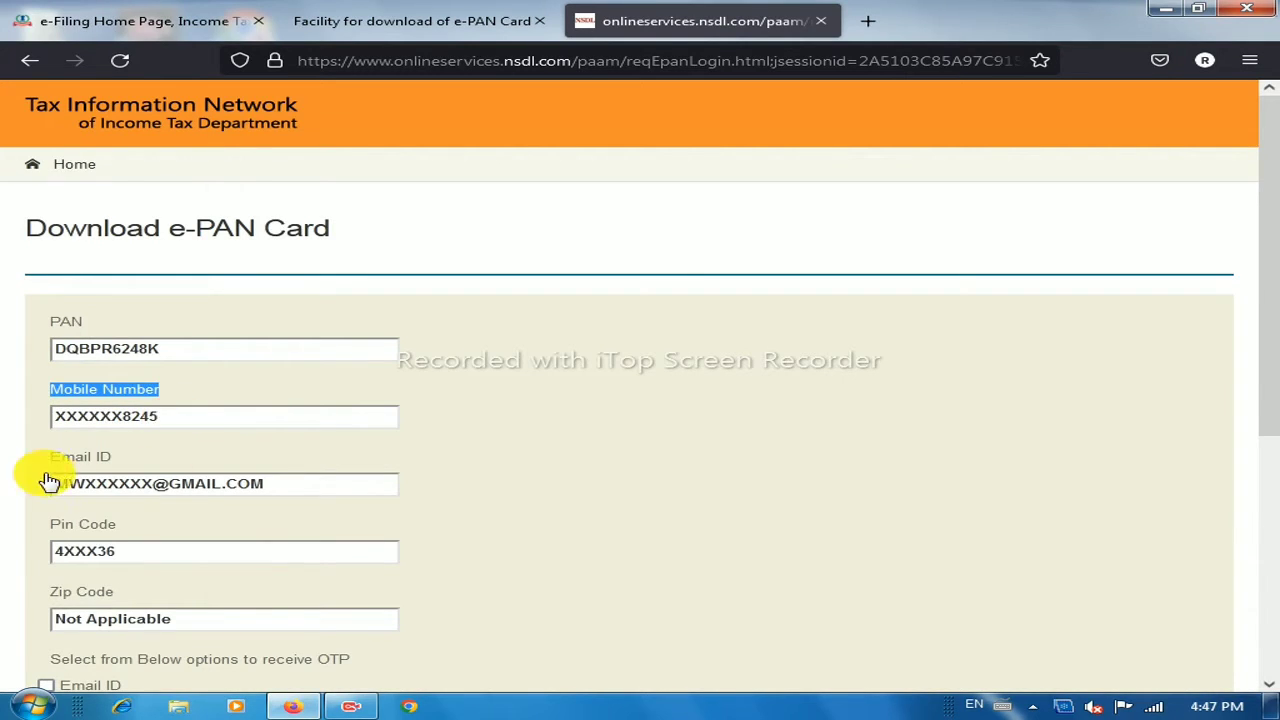
left_click_drag(34, 457, 157, 466)
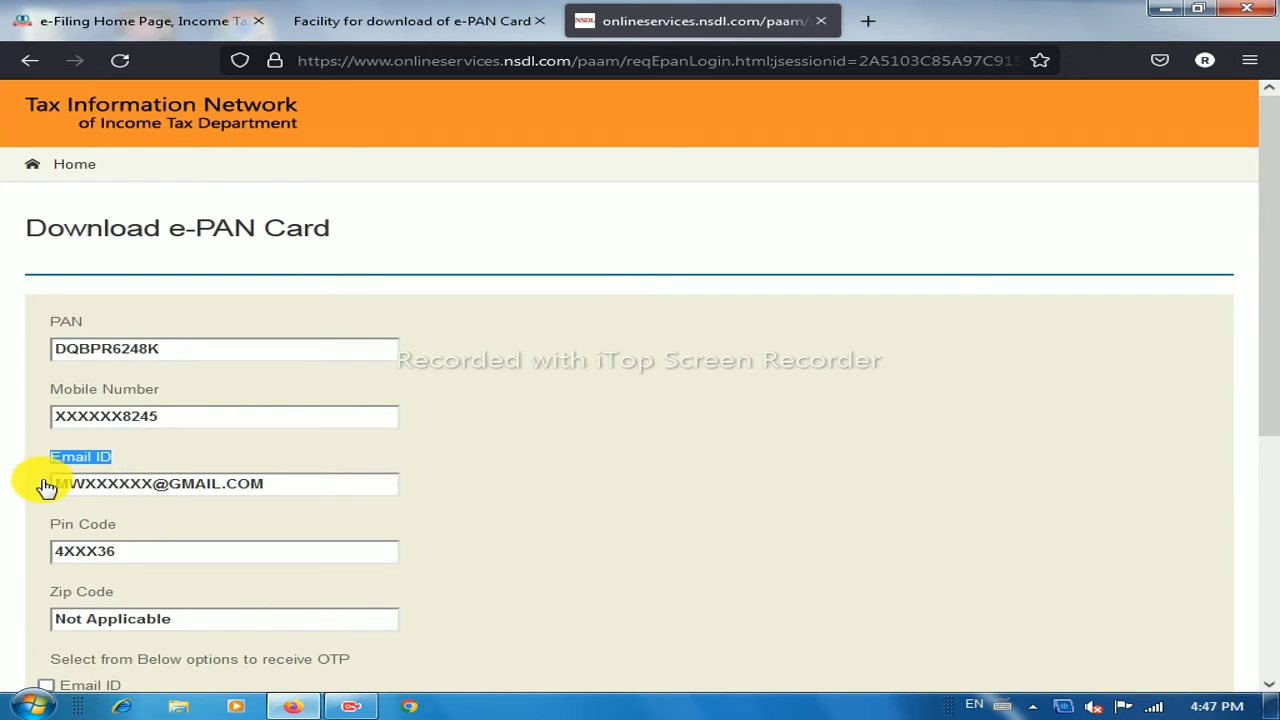
left_click_drag(38, 458, 173, 461)
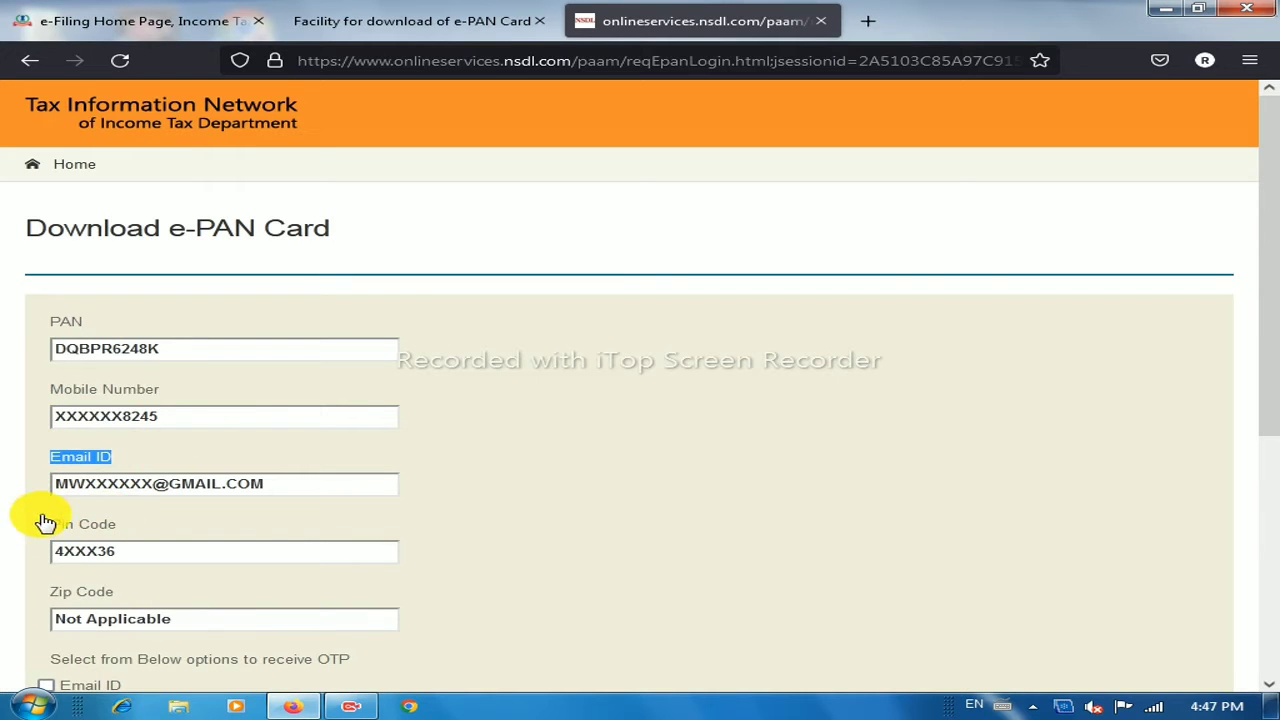
left_click_drag(40, 514, 157, 523)
scroll(157, 523, "down", 3)
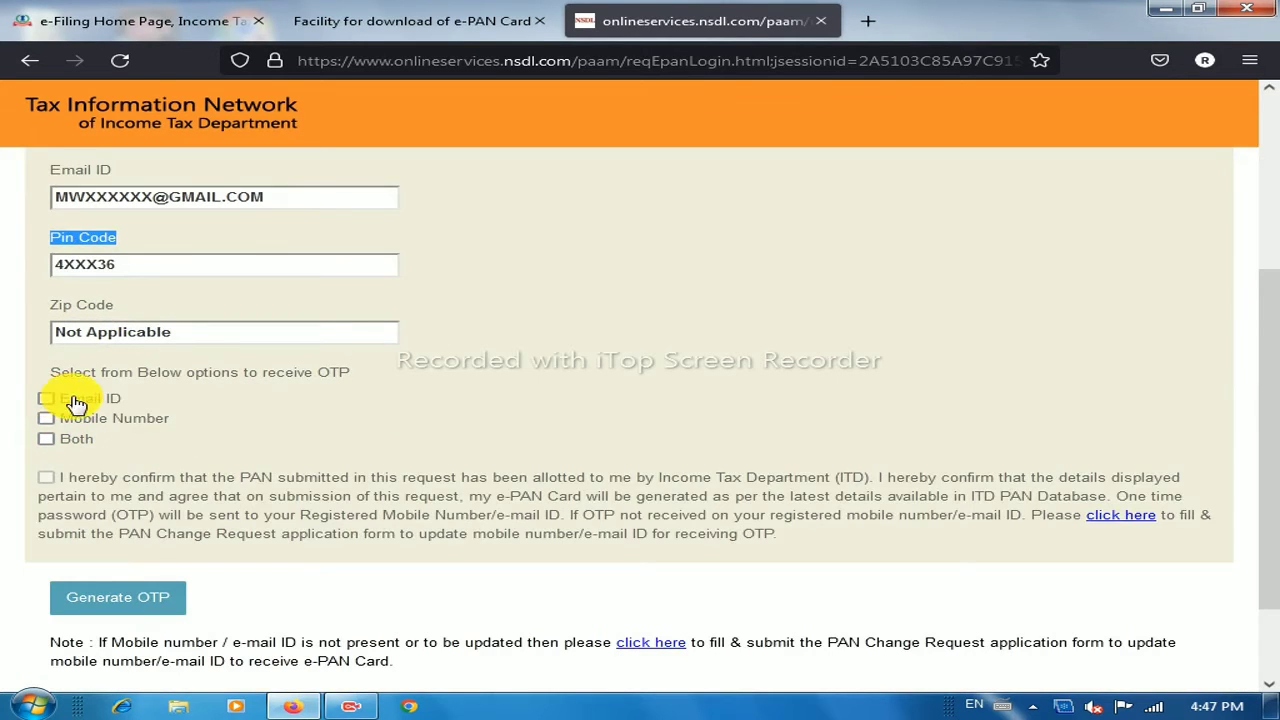
scroll(137, 414, "up", 3)
scroll(141, 414, "down", 3)
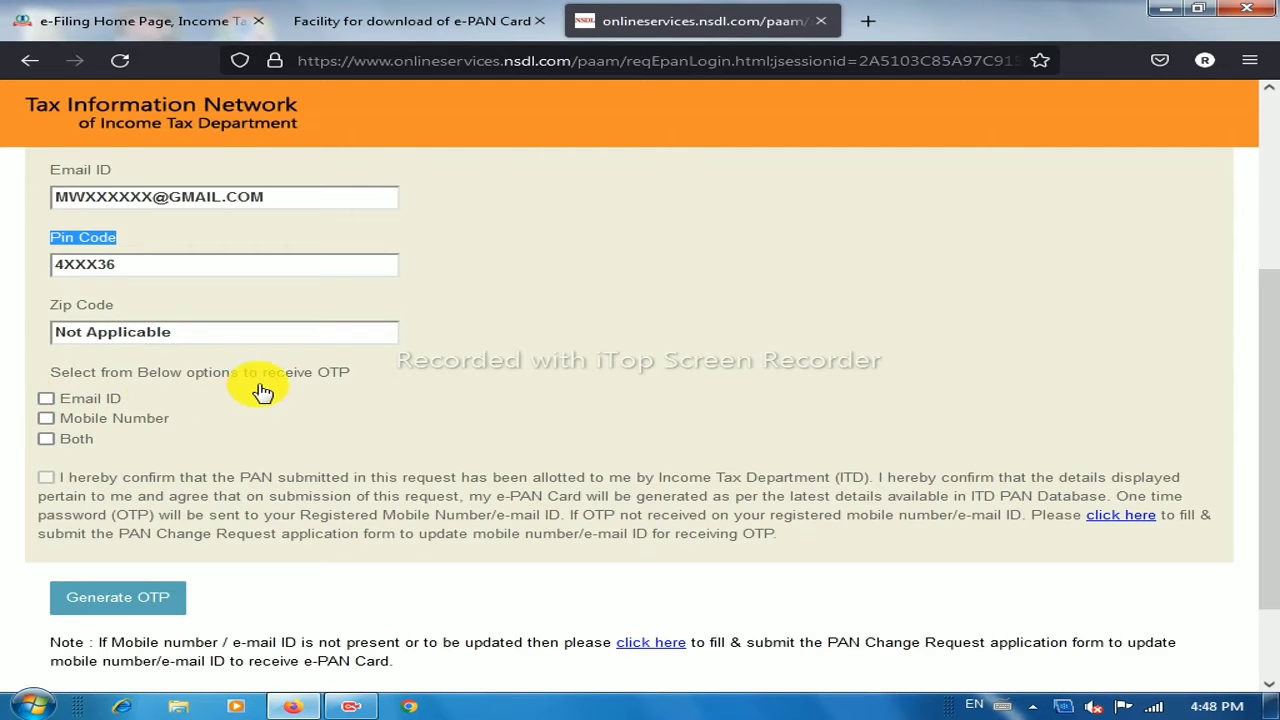
scroll(131, 320, "up", 2)
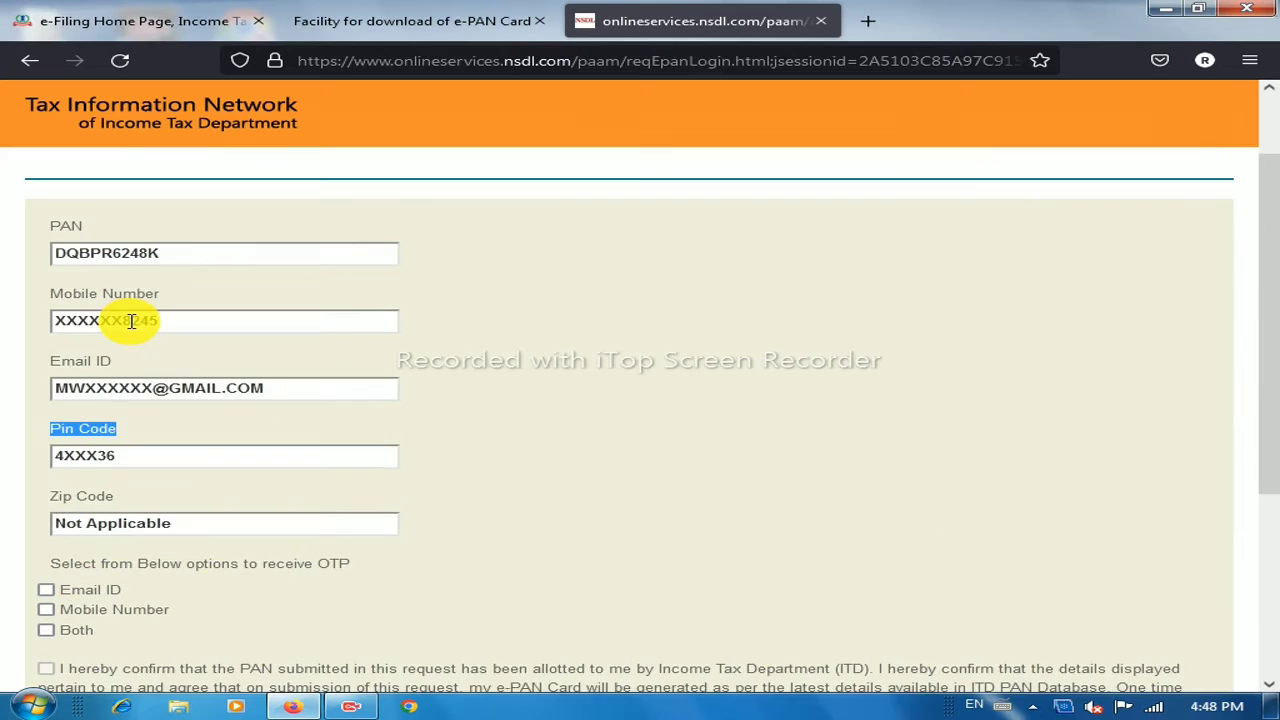
- Choose Mobile Number for receiving the OTP, tick the PAN confirmation declaration and generate the OTP
left_click(47, 610)
scroll(63, 608, "down", 1)
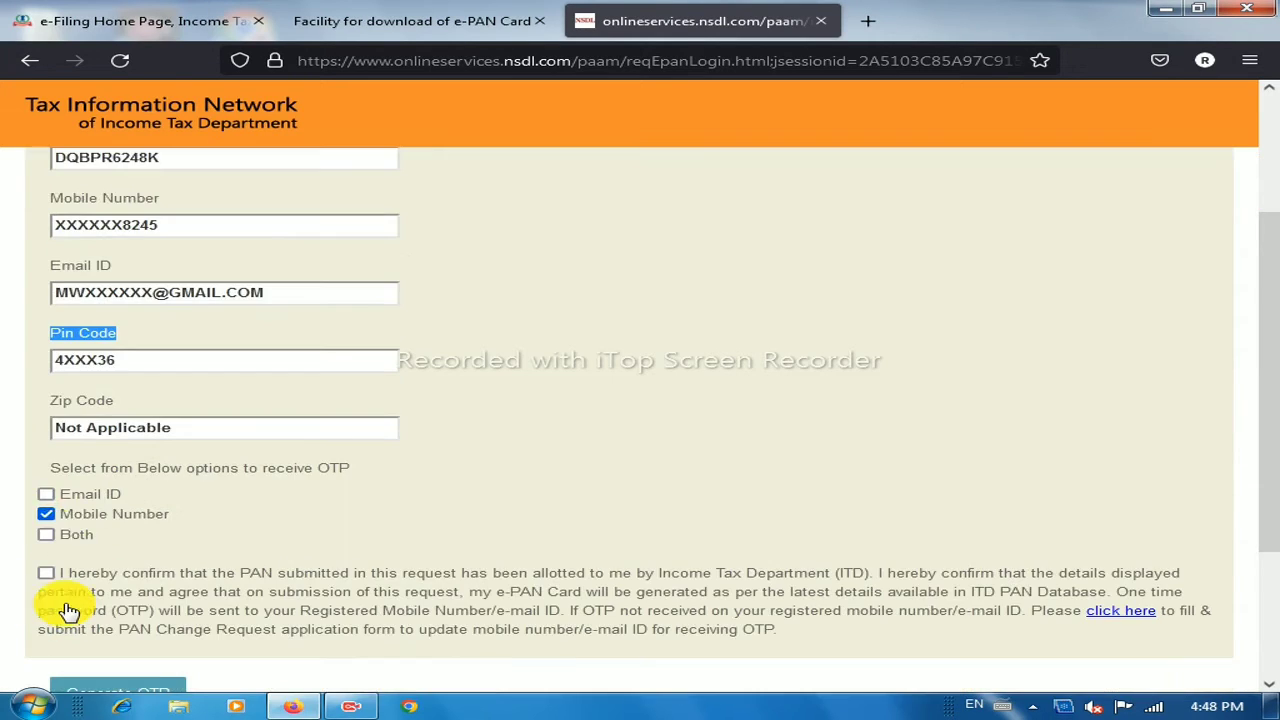
left_click(50, 534)
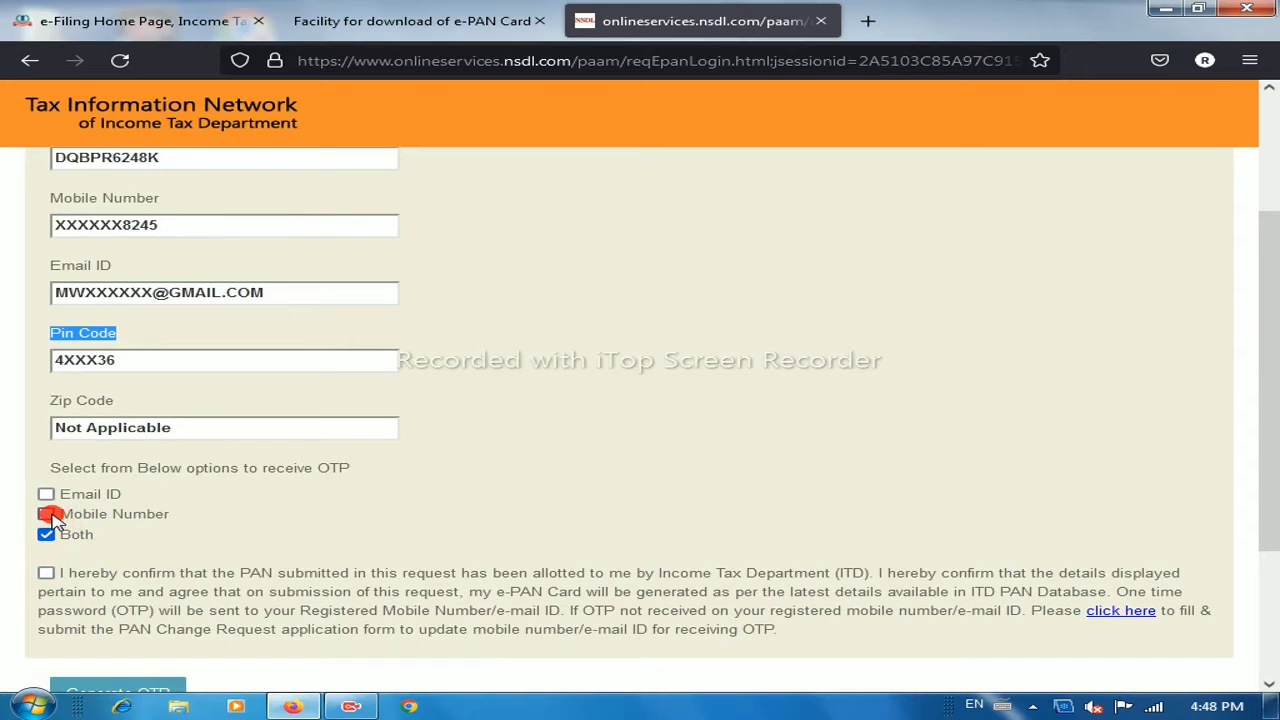
left_click(46, 514)
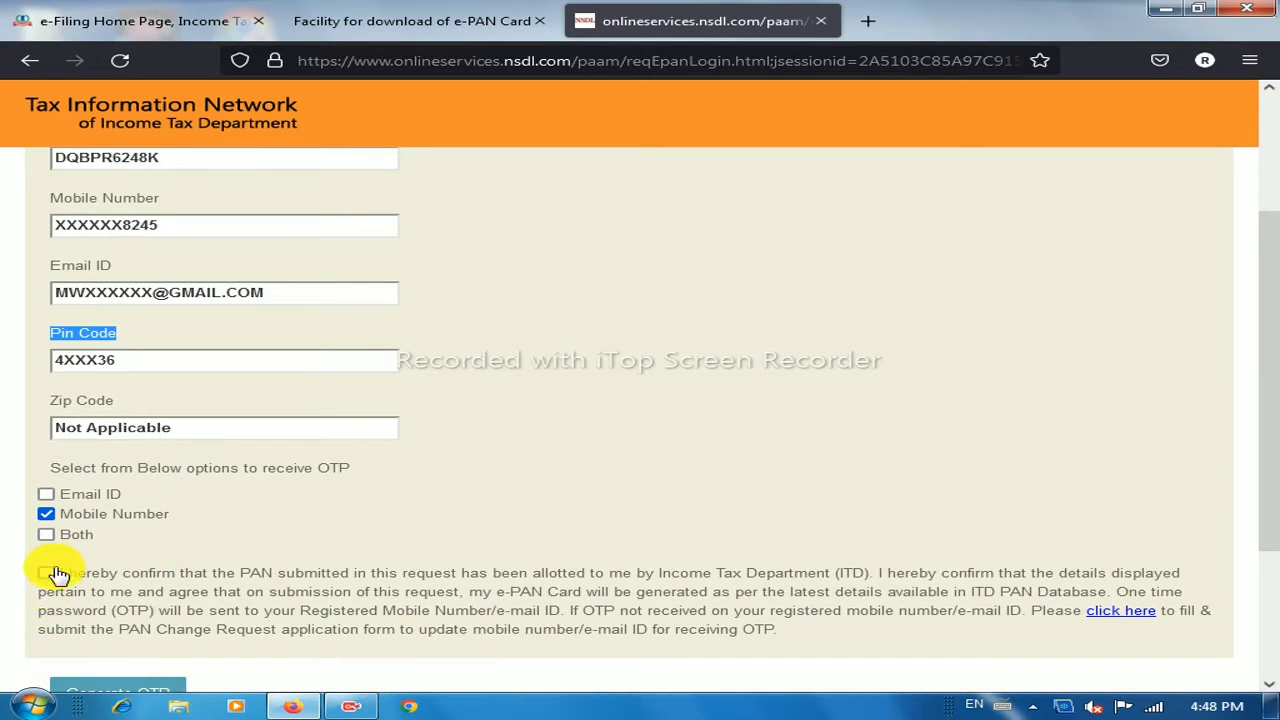
left_click(47, 574)
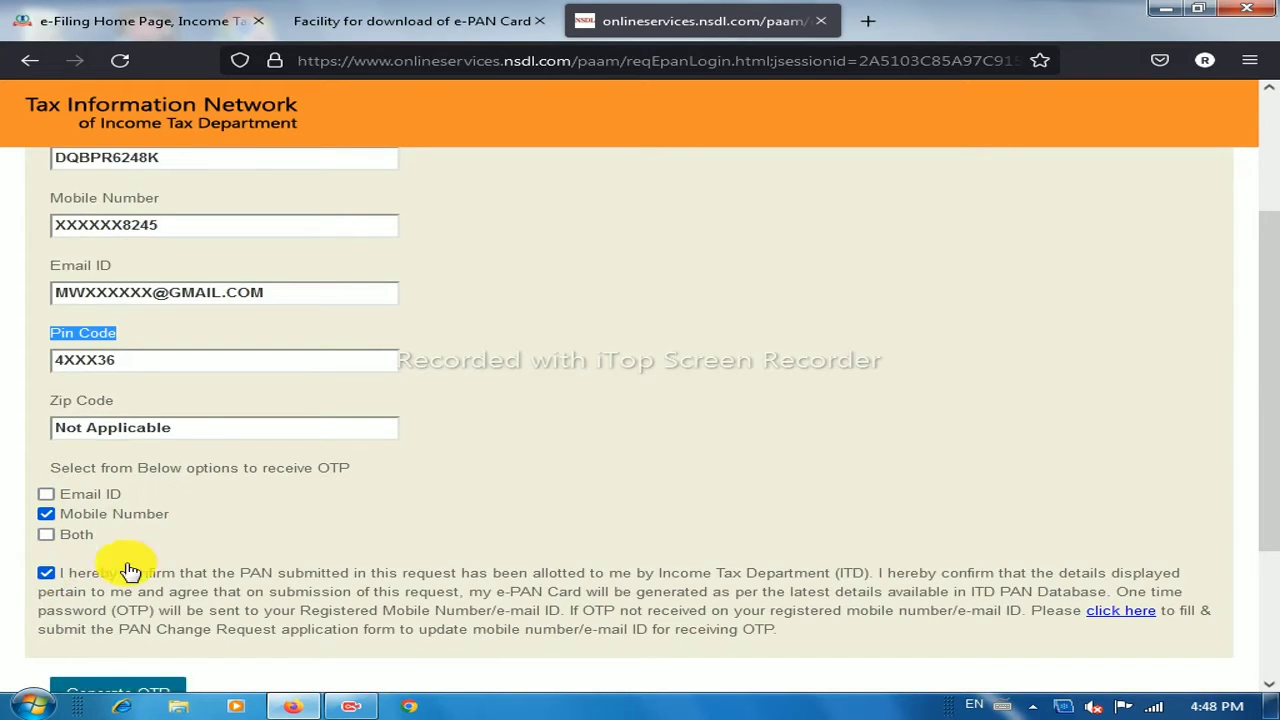
scroll(128, 571, "down", 3)
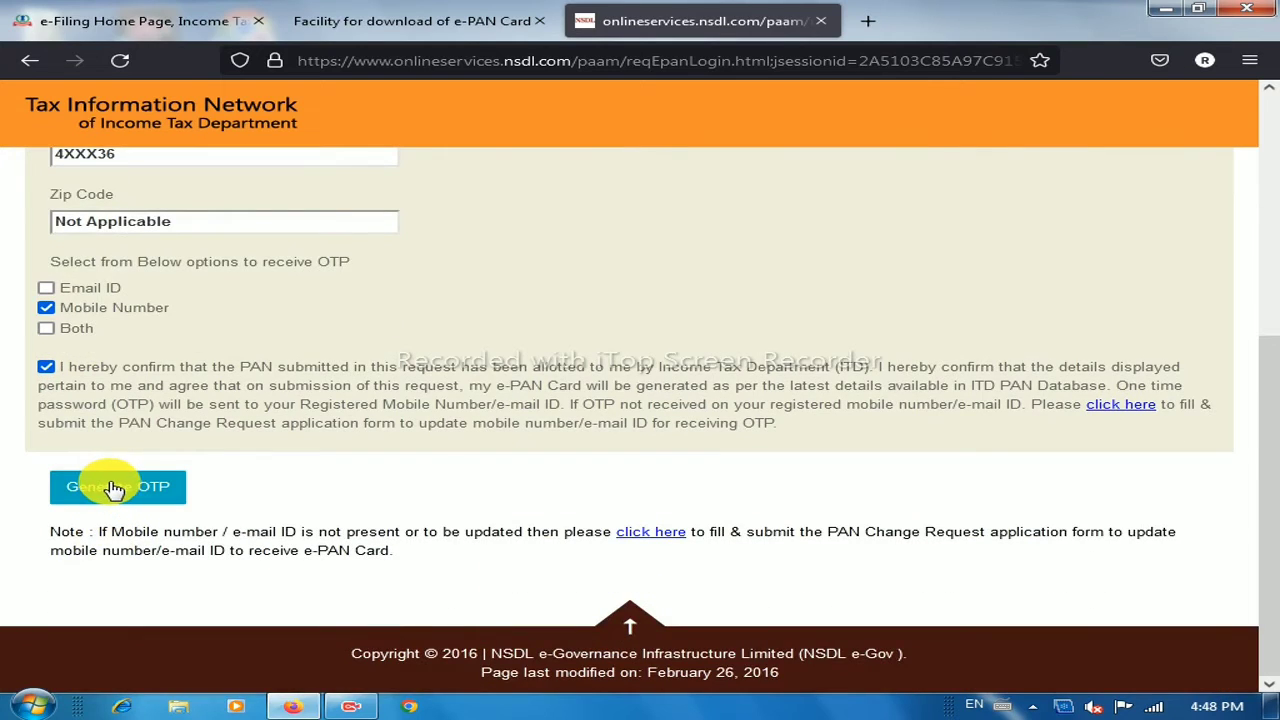
scroll(113, 487, "up", 3)
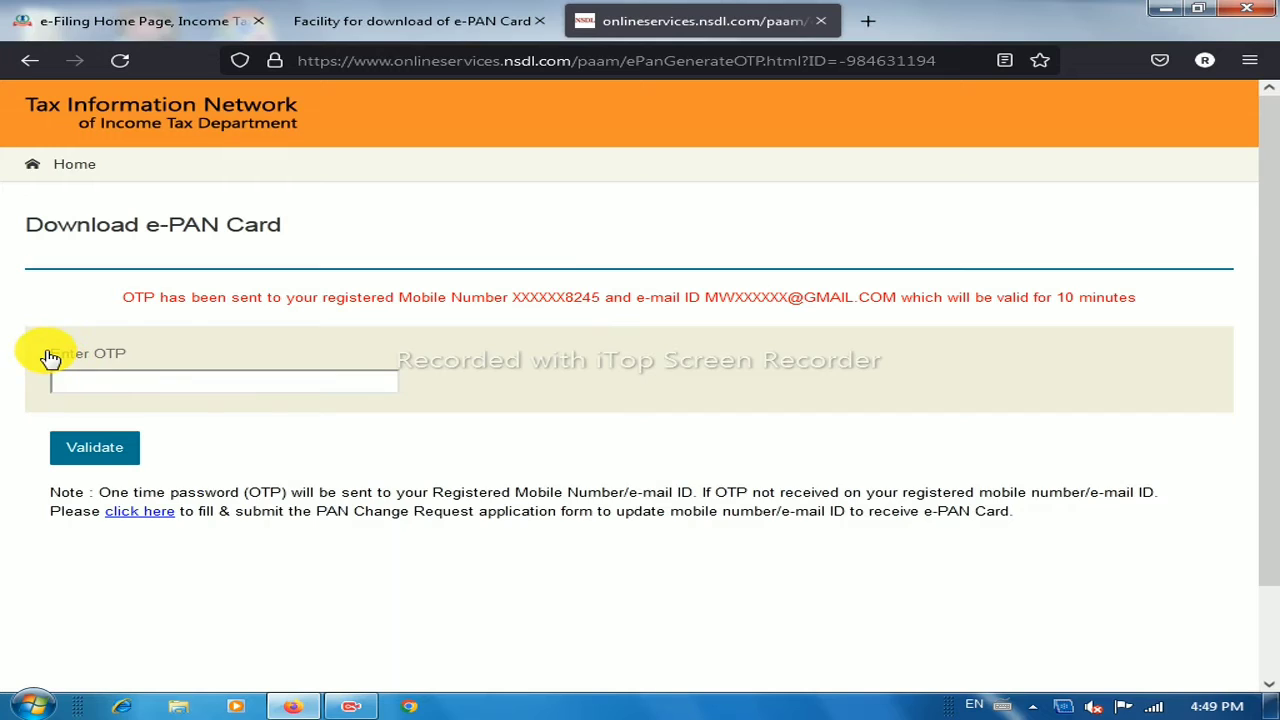
- Enter the received OTP and validate it
left_click_drag(43, 351, 177, 351)
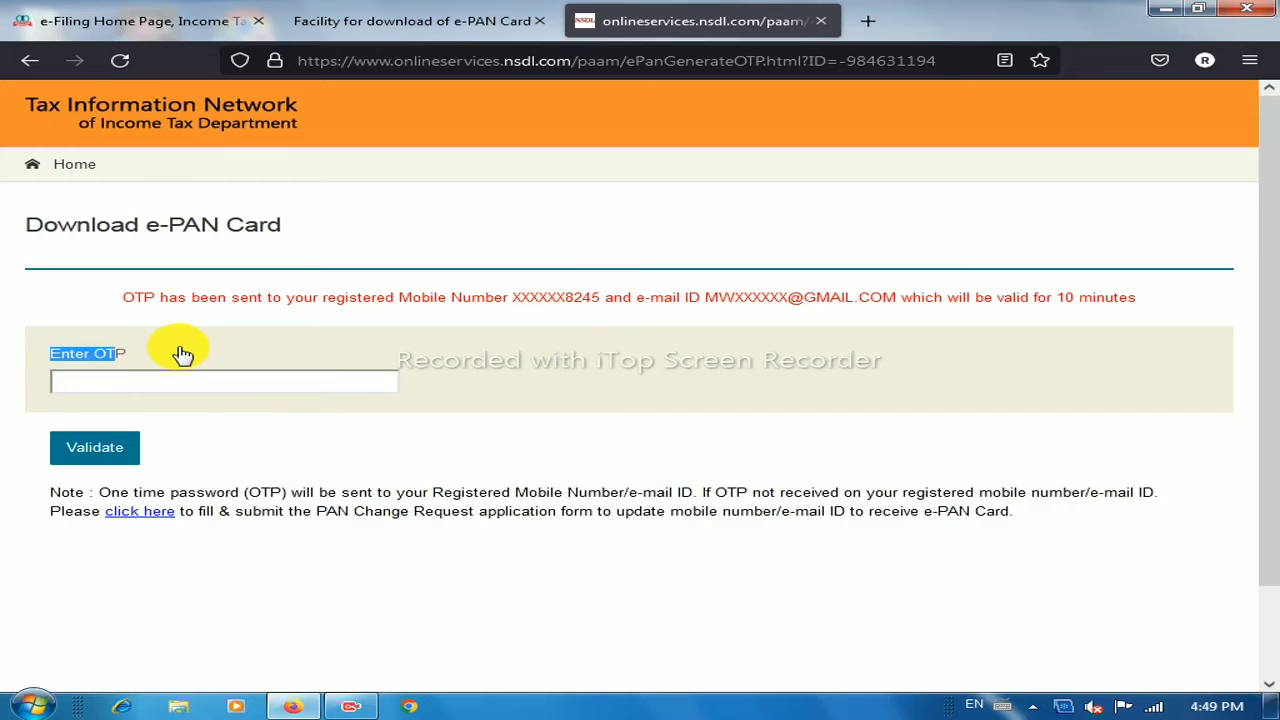
left_click(100, 380)
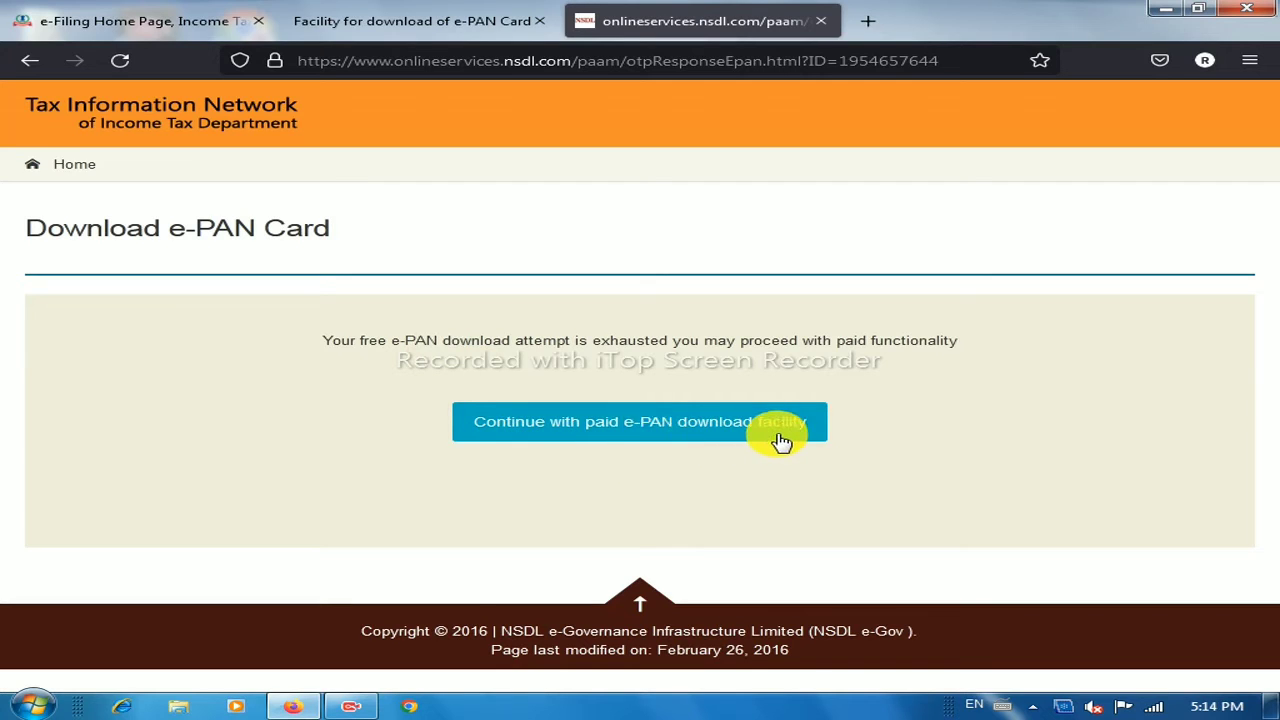
- Continue with the paid e-PAN download facility, choose online payment through PAYTM, and review the charges and terms of service
left_click(612, 430)
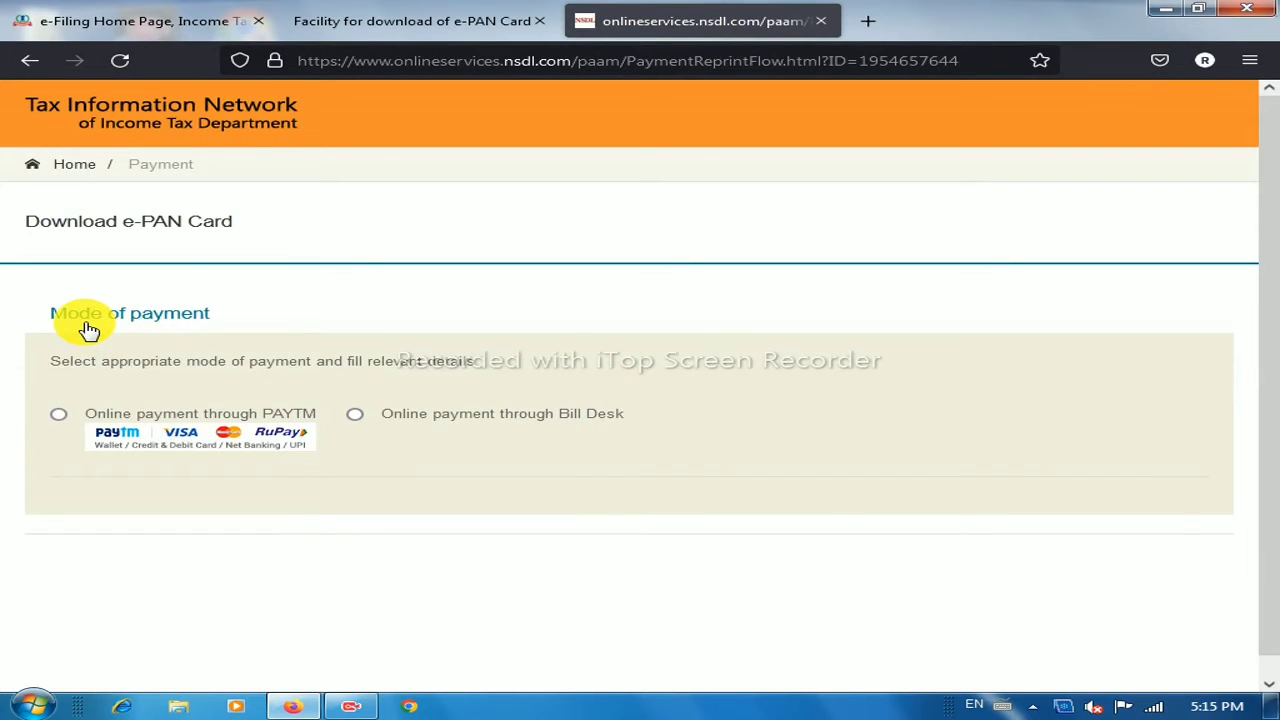
left_click(57, 415)
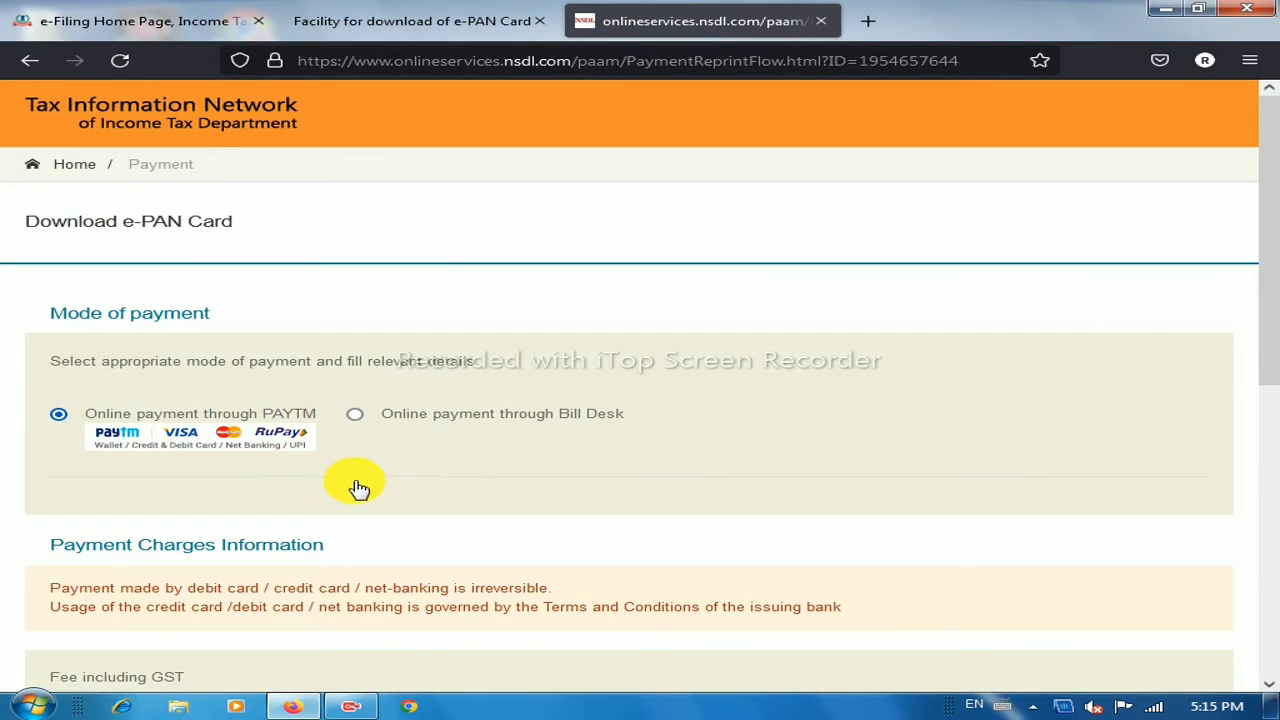
scroll(360, 488, "down", 4)
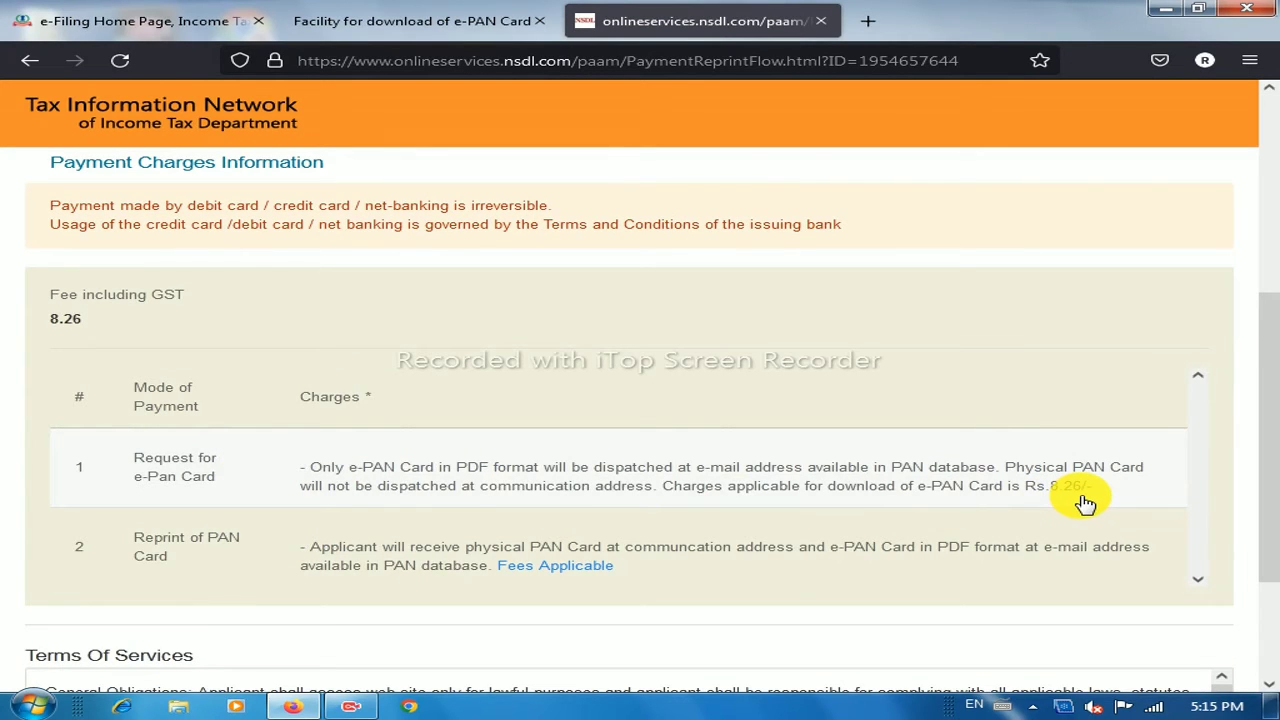
scroll(300, 540, "down", 2)
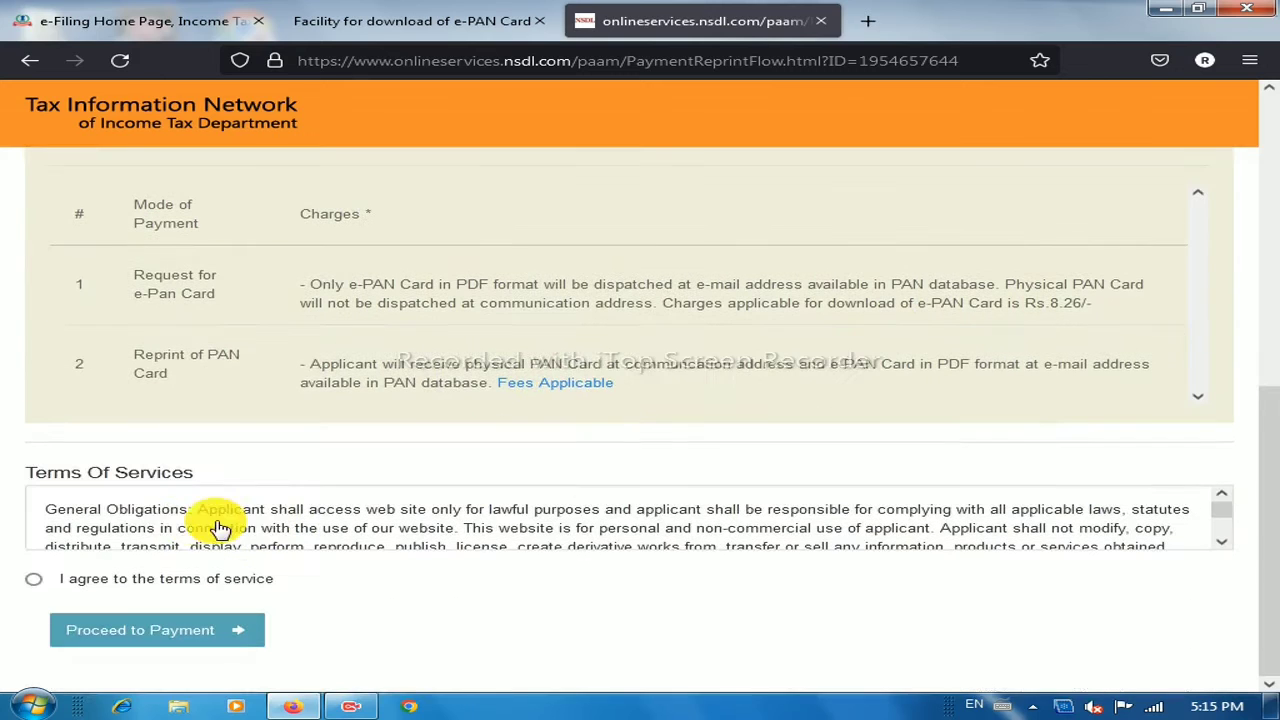
scroll(158, 538, "down", 5)
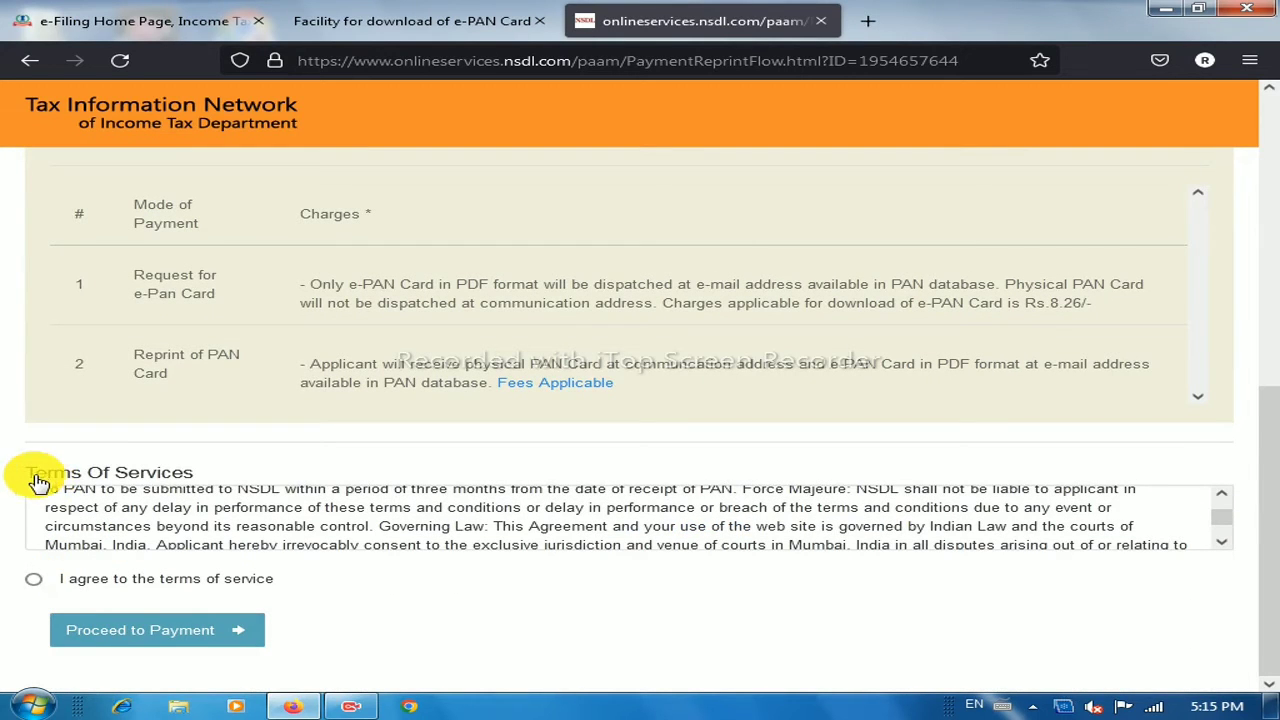
- Agree to the terms of service, confirm the e-PAN fee payment and check the payment options offered by Paytm
left_click(30, 582)
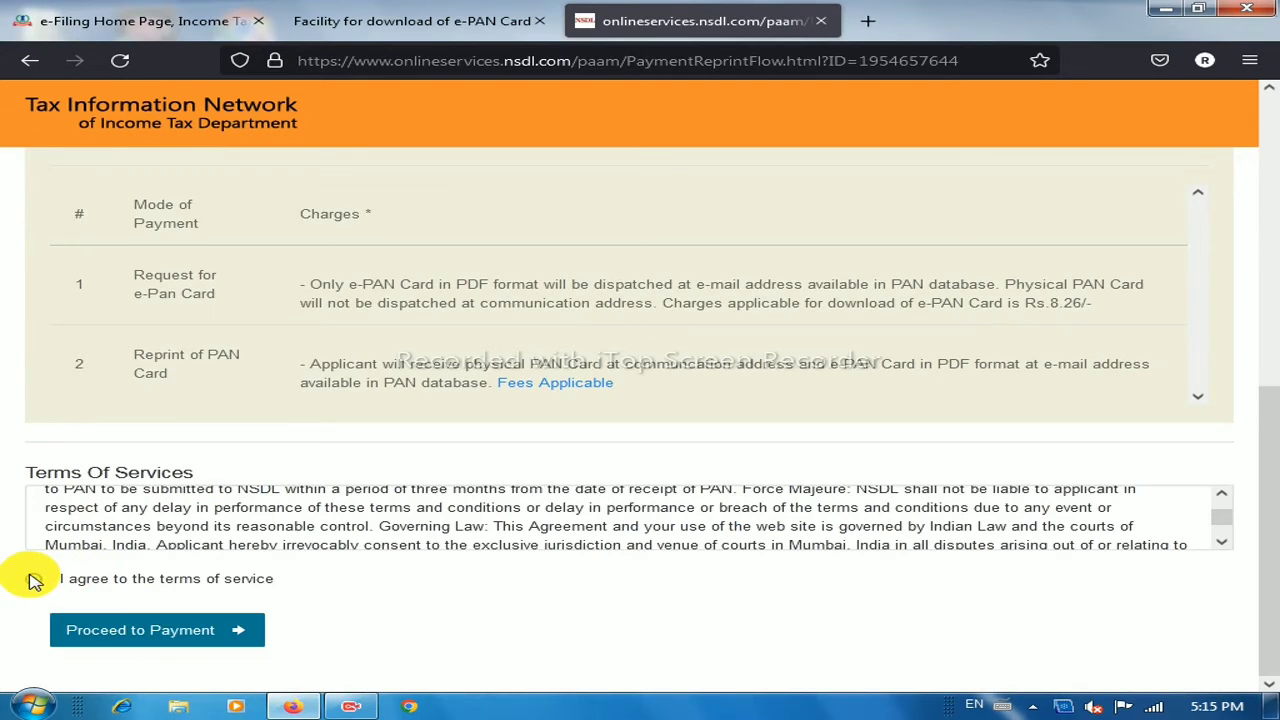
left_click(192, 634)
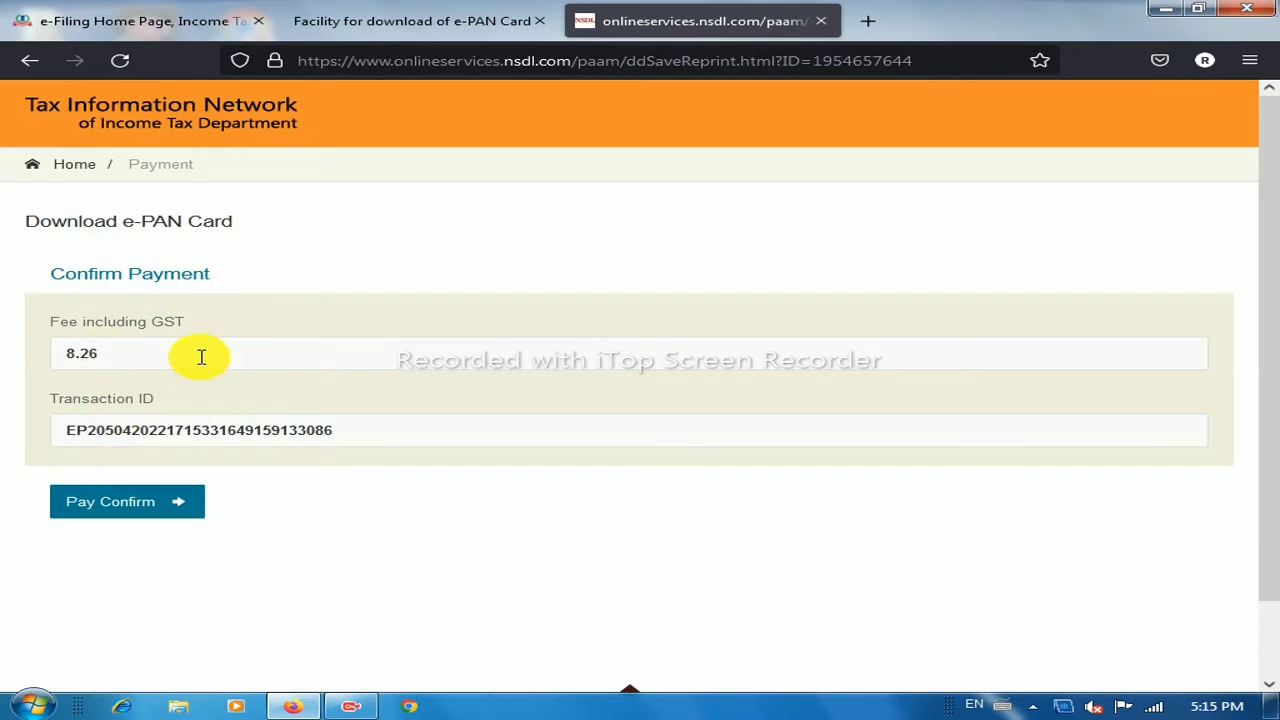
left_click(165, 508)
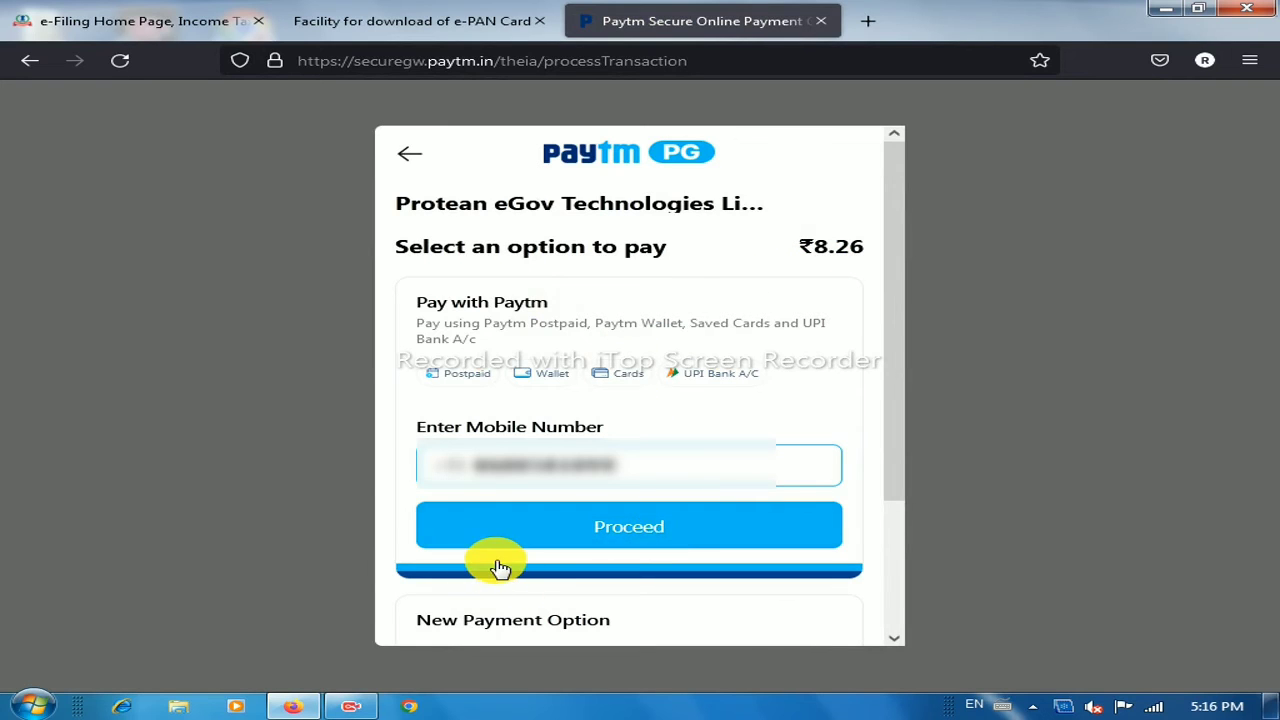
scroll(500, 570, "down", 3)
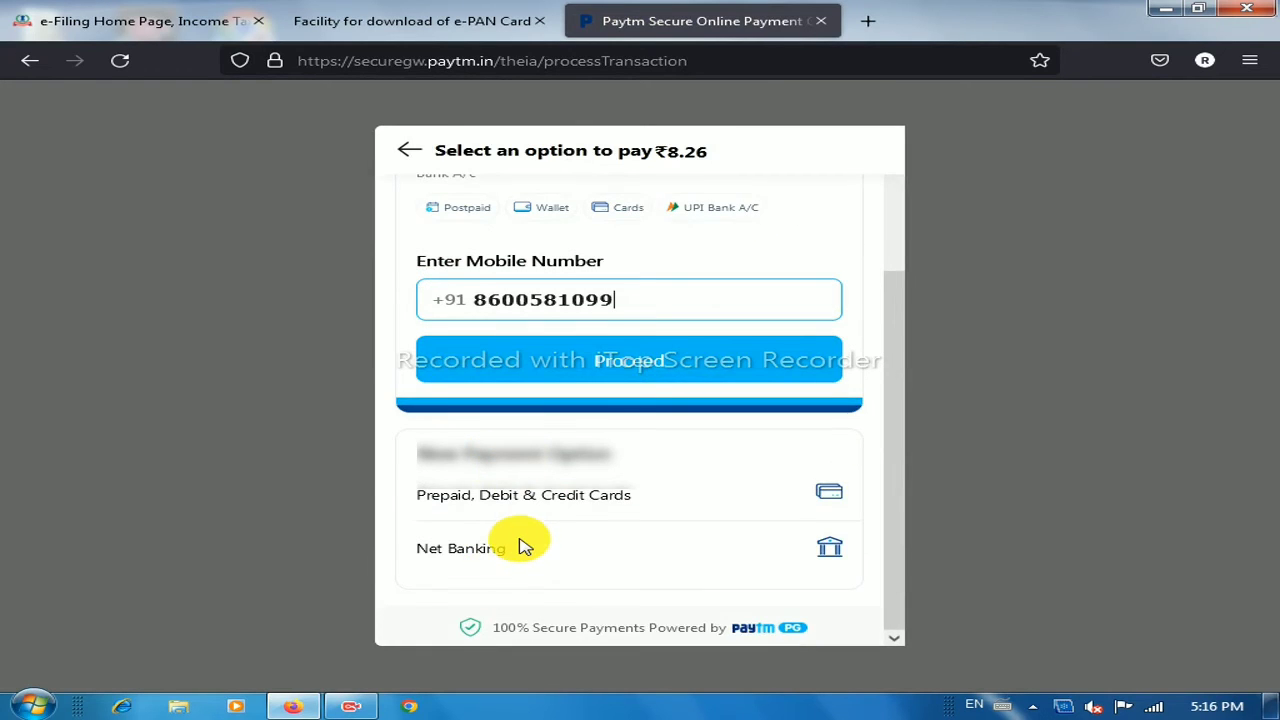
scroll(525, 545, "up", 3)
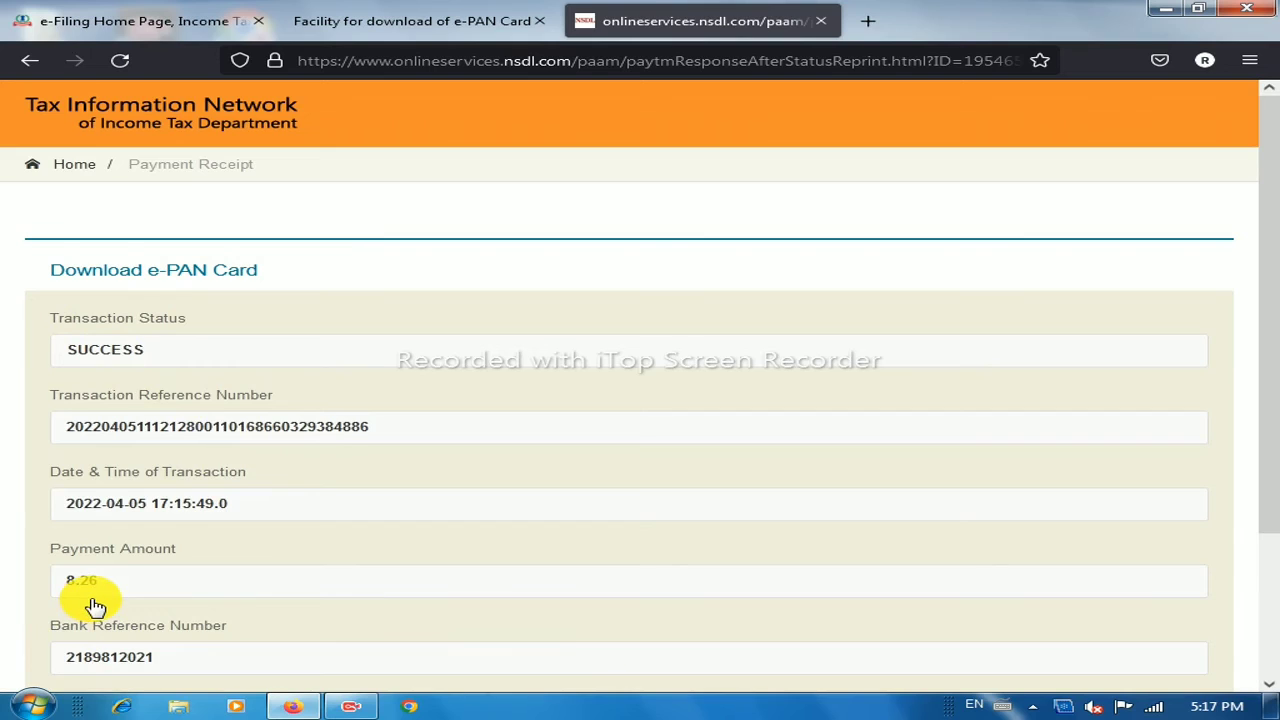
- Continue from the transaction details, generate the payment receipt and review the tax invoice for the e-PAN request
scroll(94, 606, "down", 2)
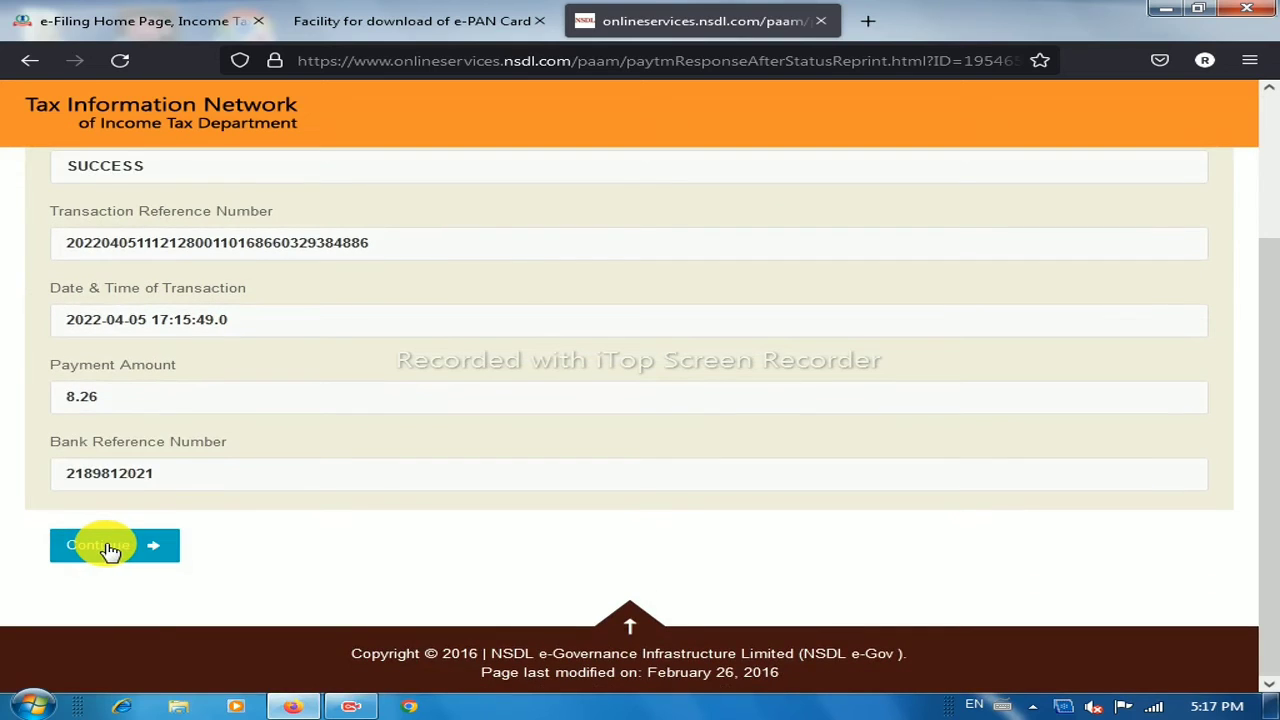
left_click(110, 550)
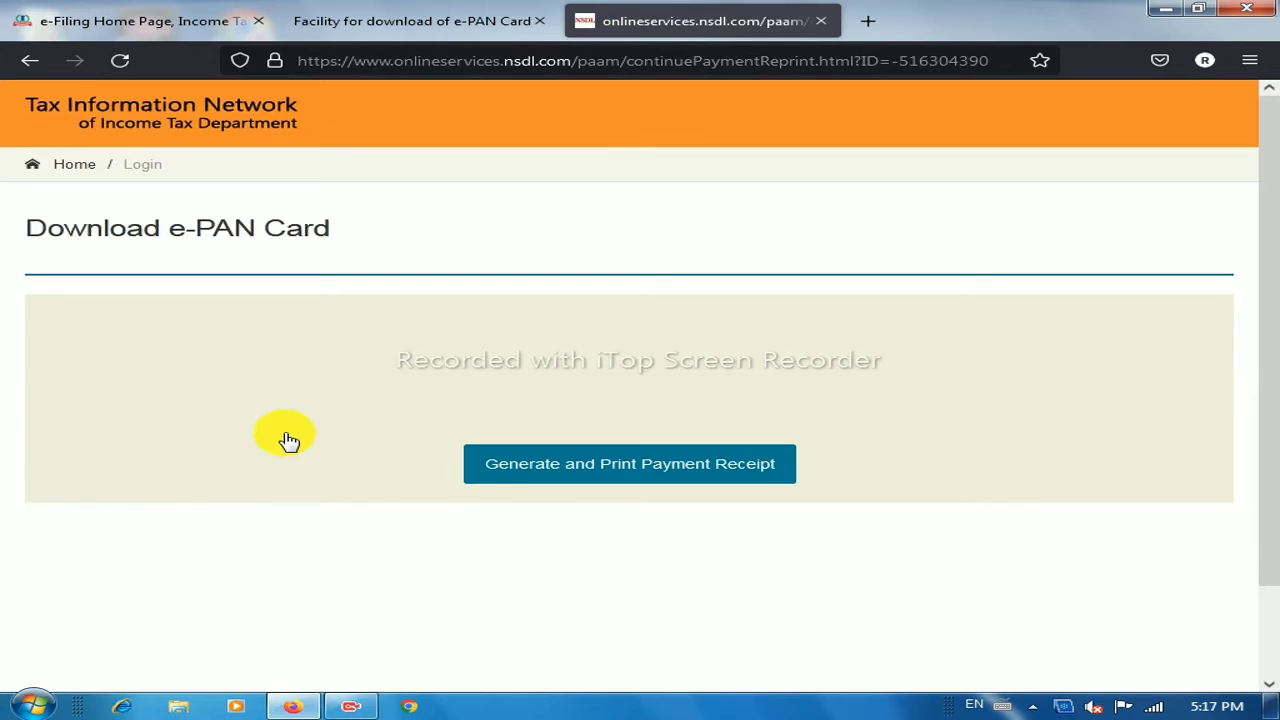
left_click(540, 482)
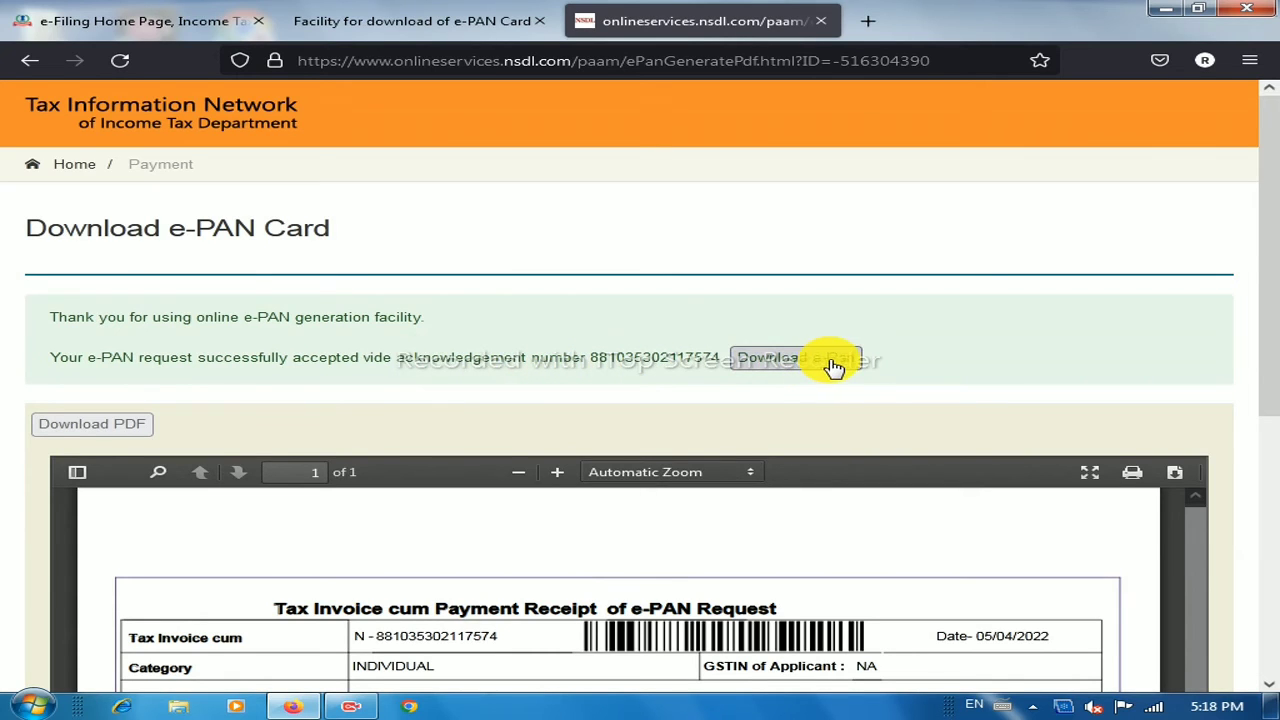
scroll(650, 590, "down", 5)
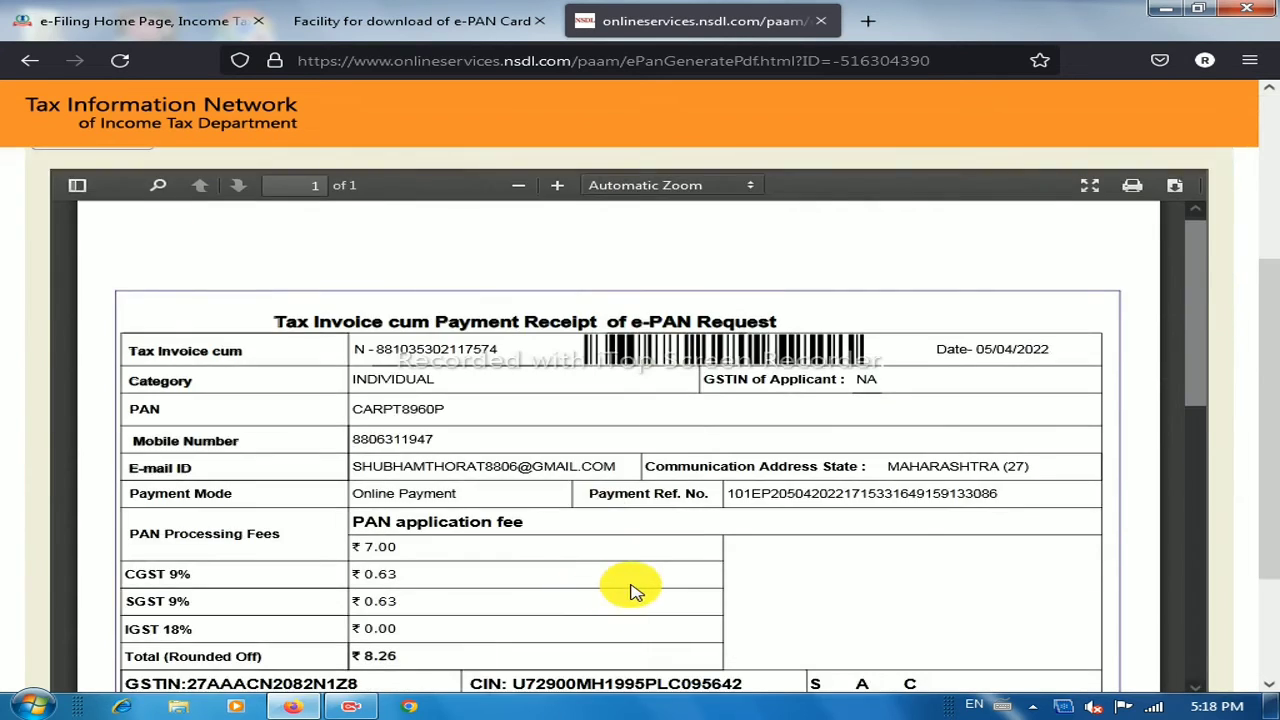
scroll(634, 590, "down", 3)
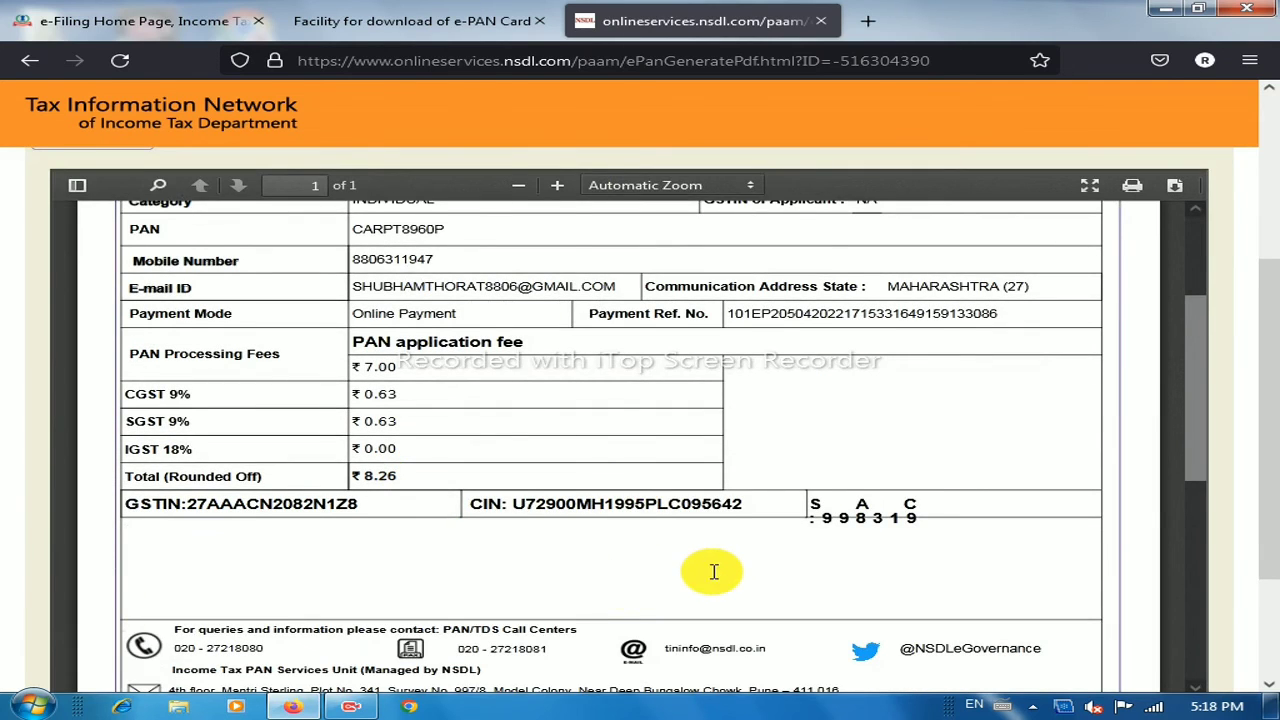
scroll(707, 571, "down", 3)
scroll(709, 571, "up", 6)
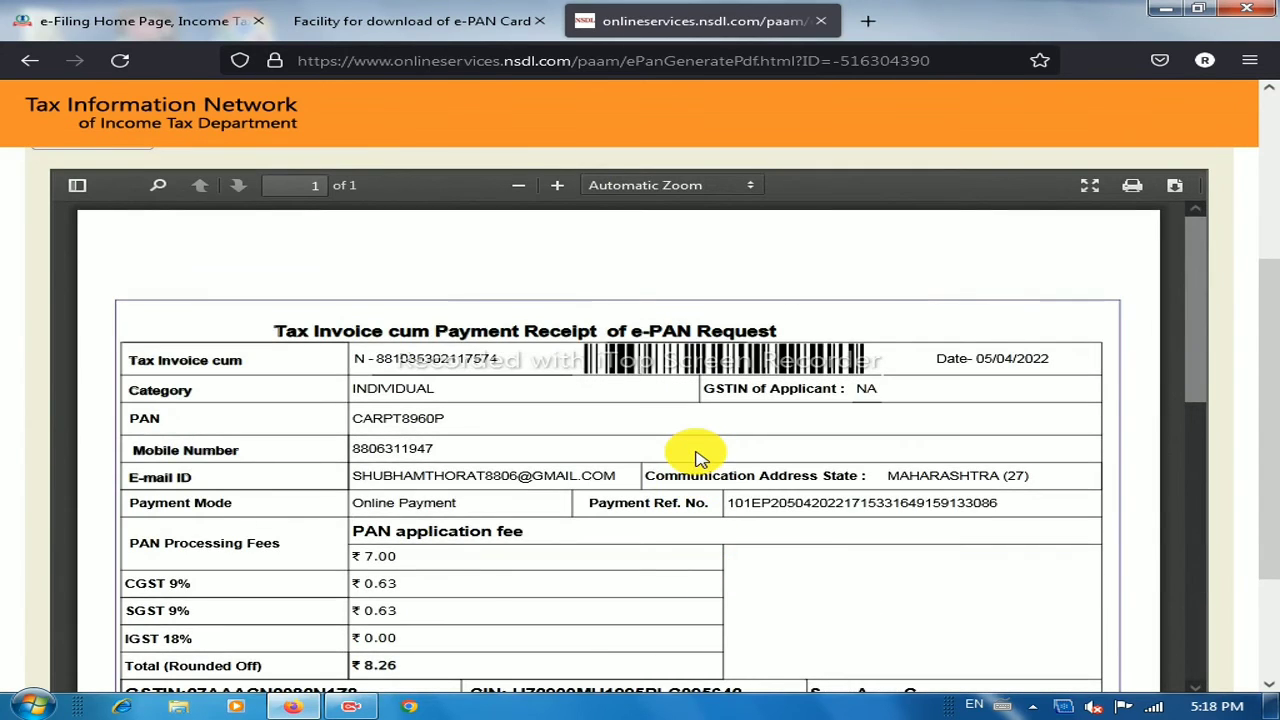
scroll(700, 458, "up", 5)
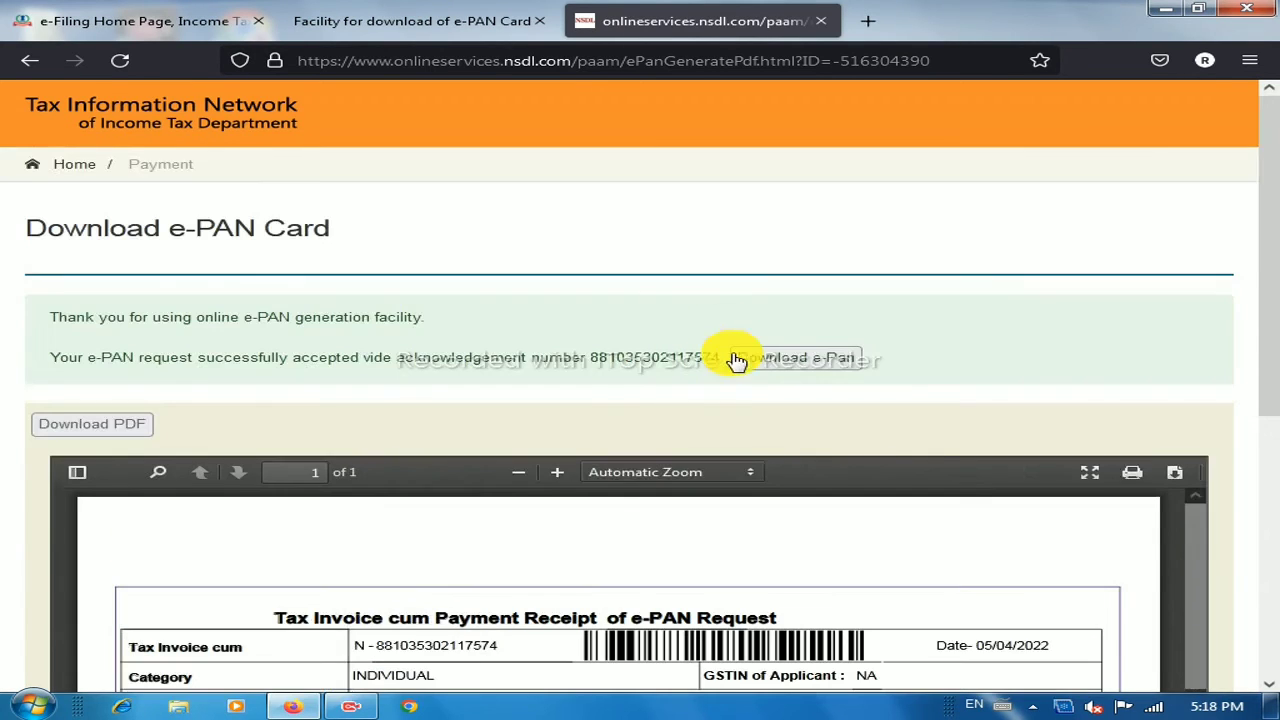
- Download the e-PAN card in PDF format and look through the opened document from the applicant details to the printable card
left_click(797, 360)
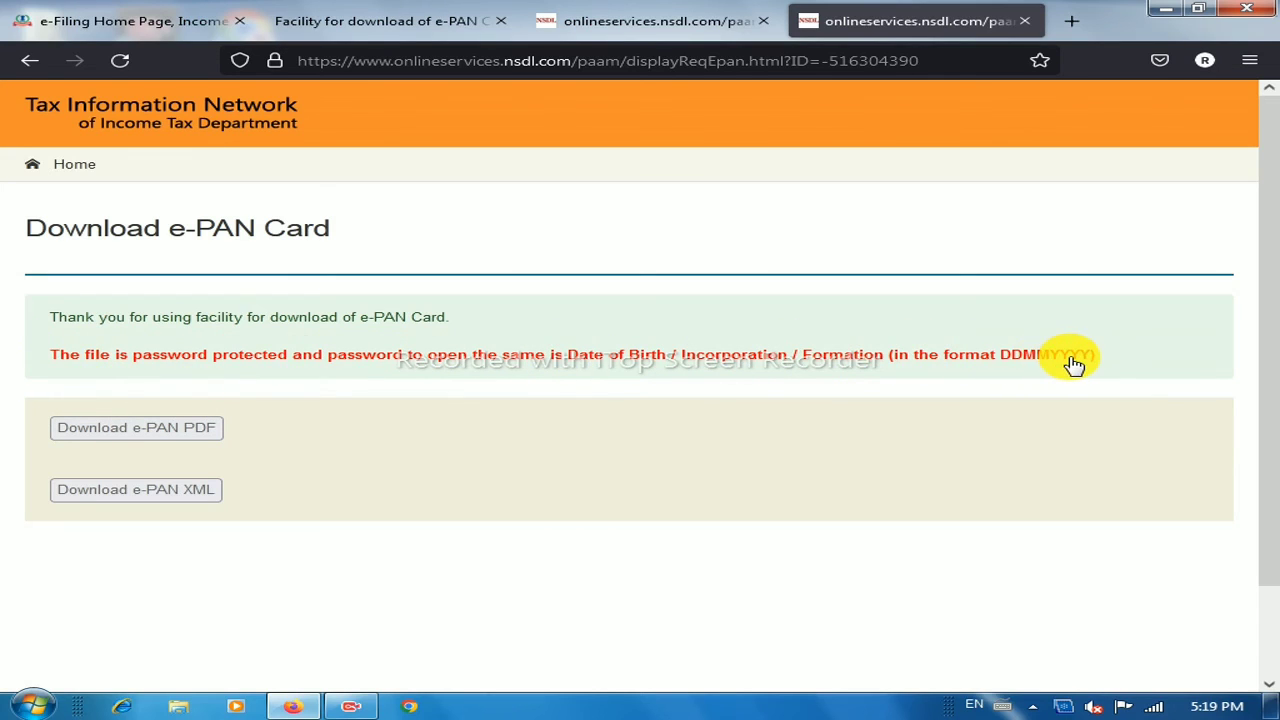
left_click(195, 432)
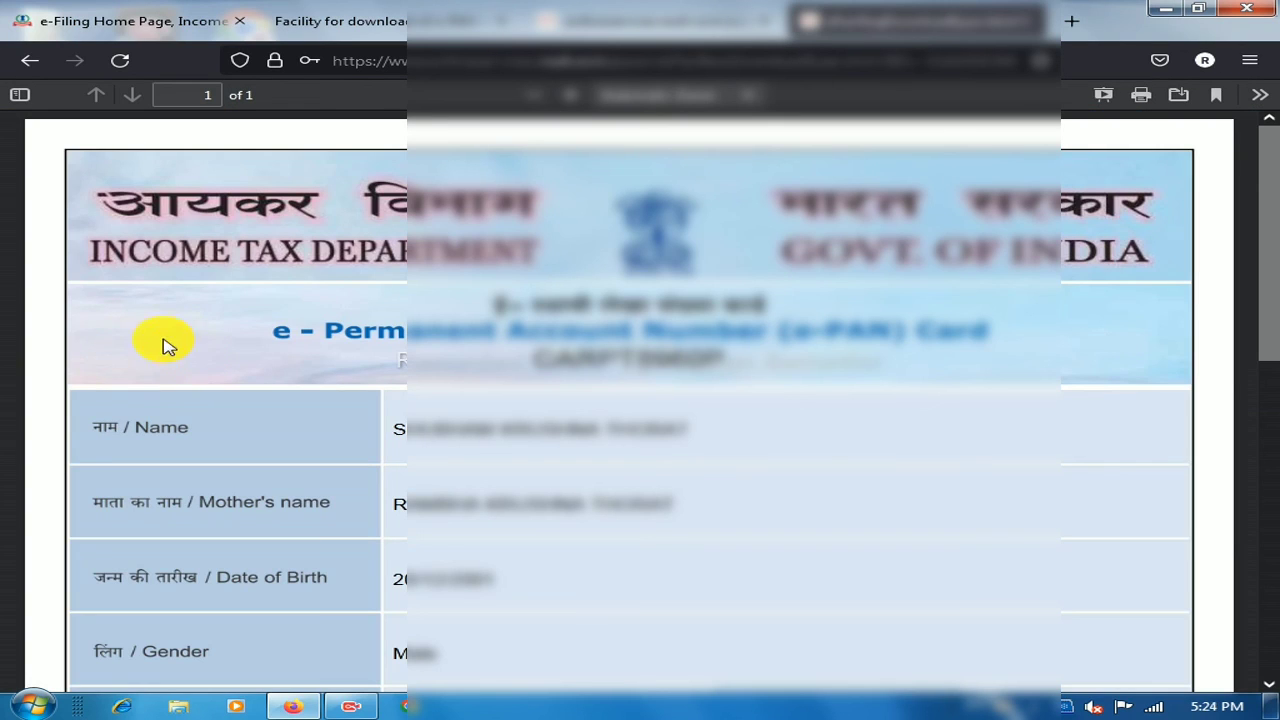
scroll(418, 490, "down", 5)
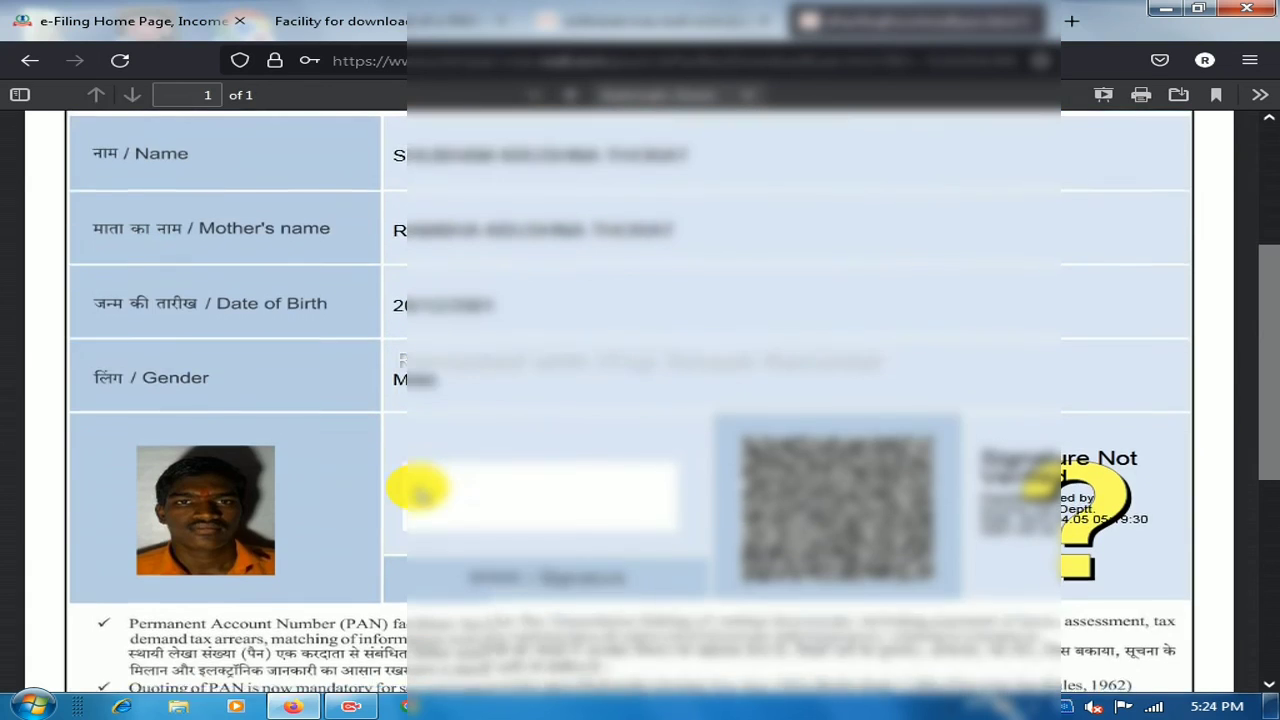
scroll(418, 488, "down", 2)
scroll(418, 490, "down", 4)
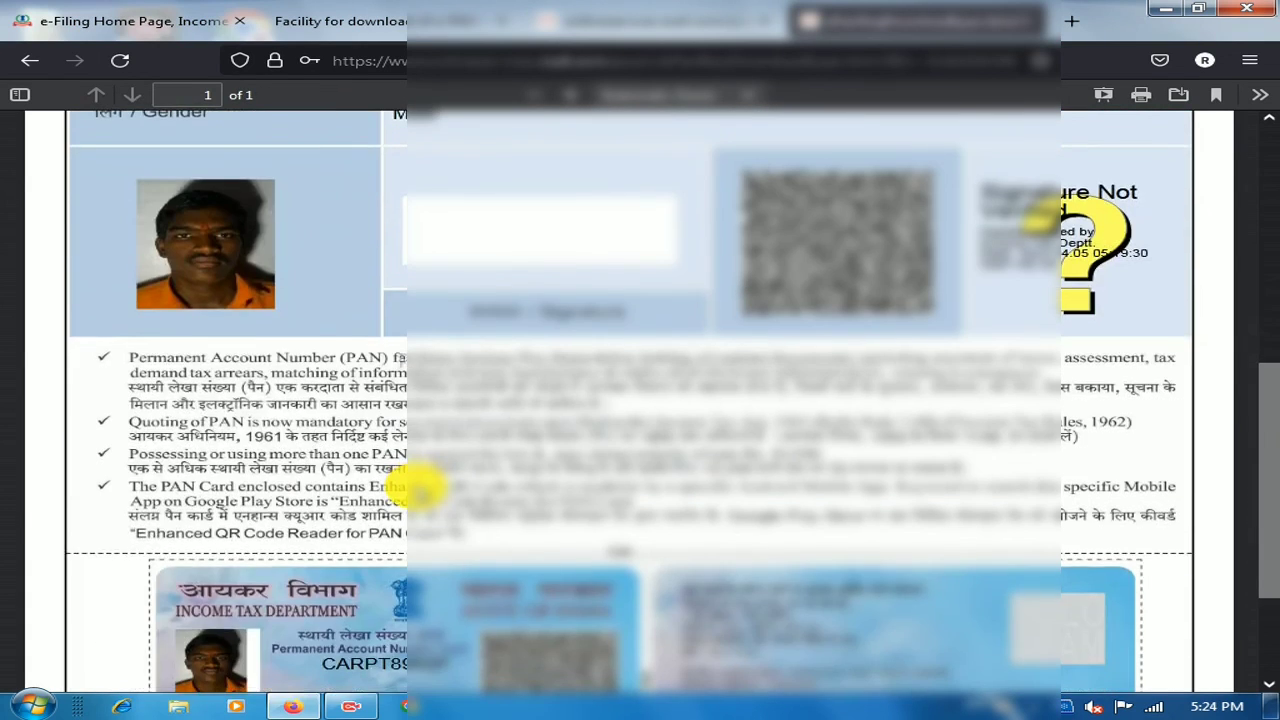
scroll(418, 490, "down", 4)
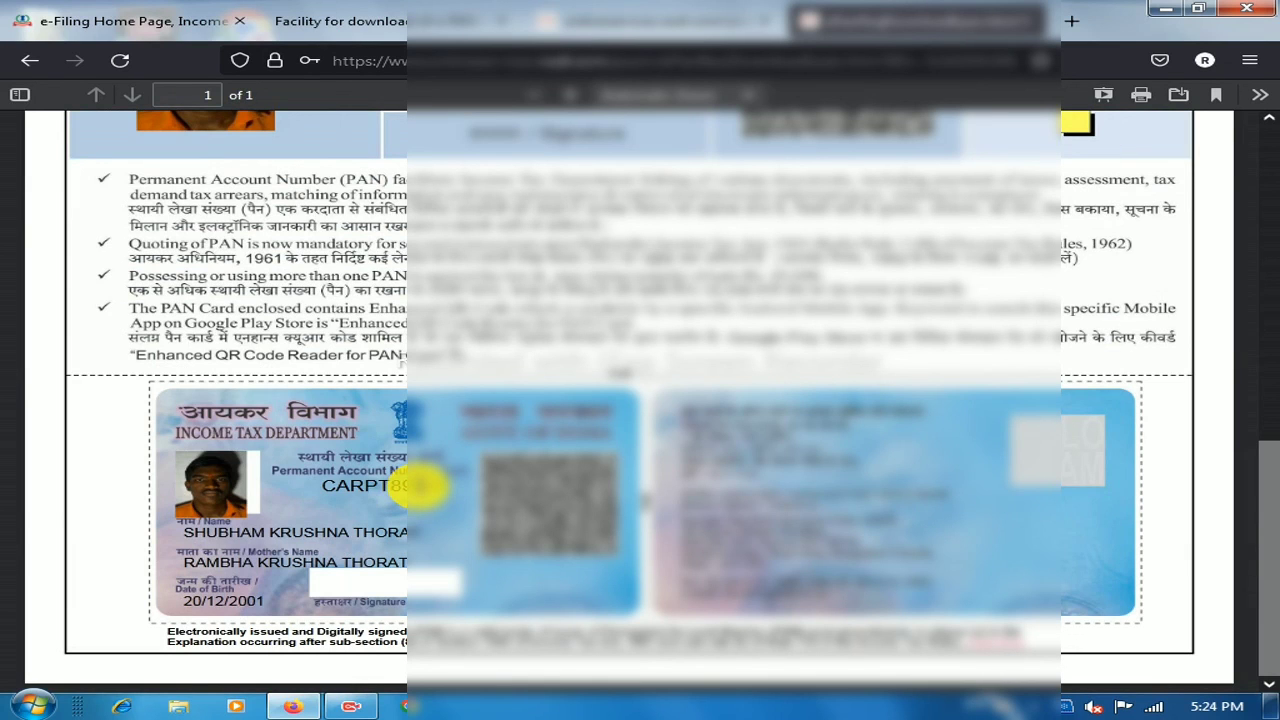
scroll(418, 488, "up", 15)
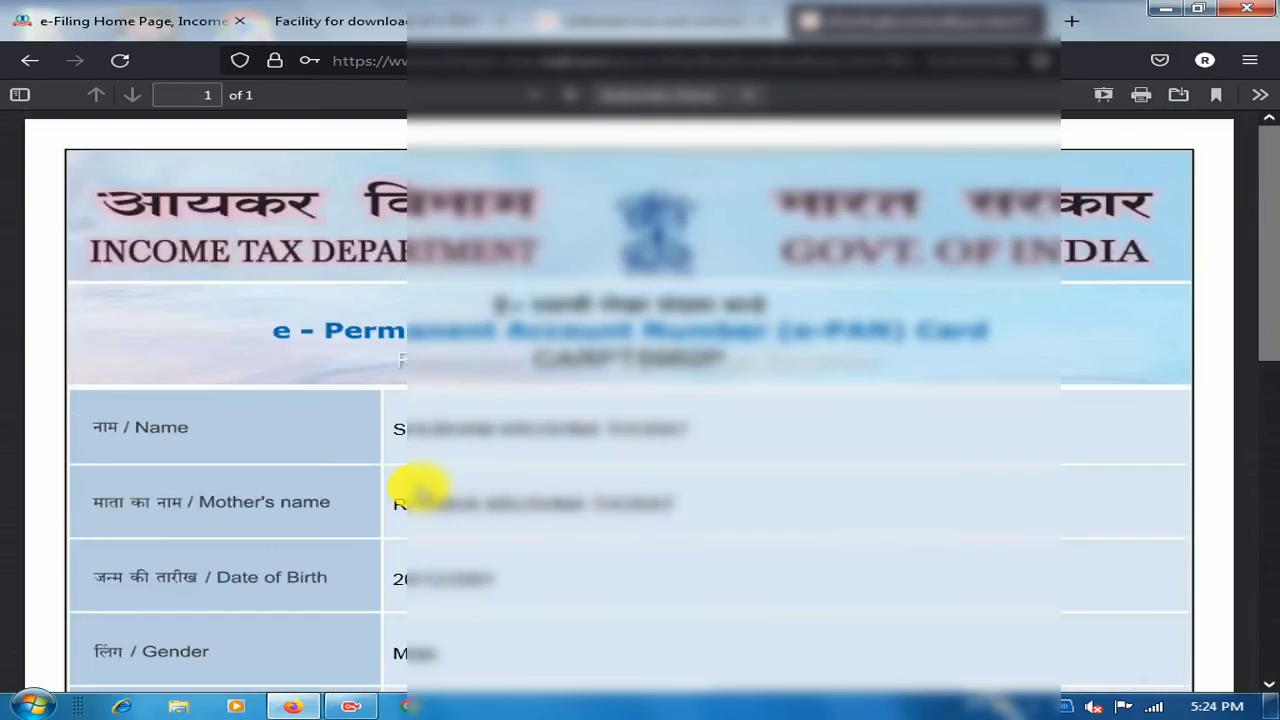